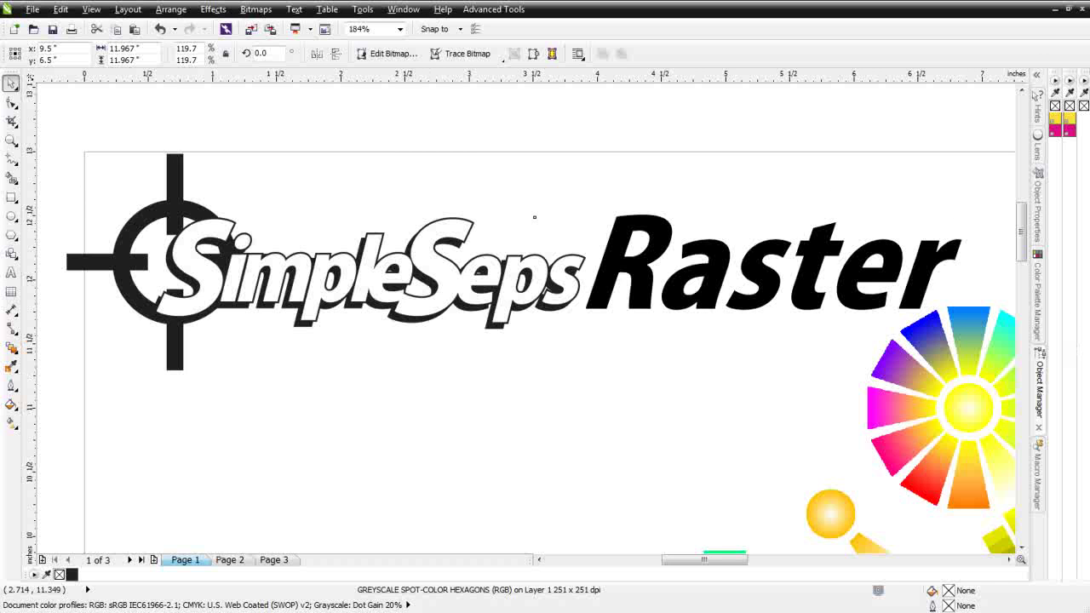
Examine the color wheels, gradient bars and swatches of the spot-color hexagon artwork, both close up and as a whole.
click(11, 141)
scroll(813, 407, down, 1)
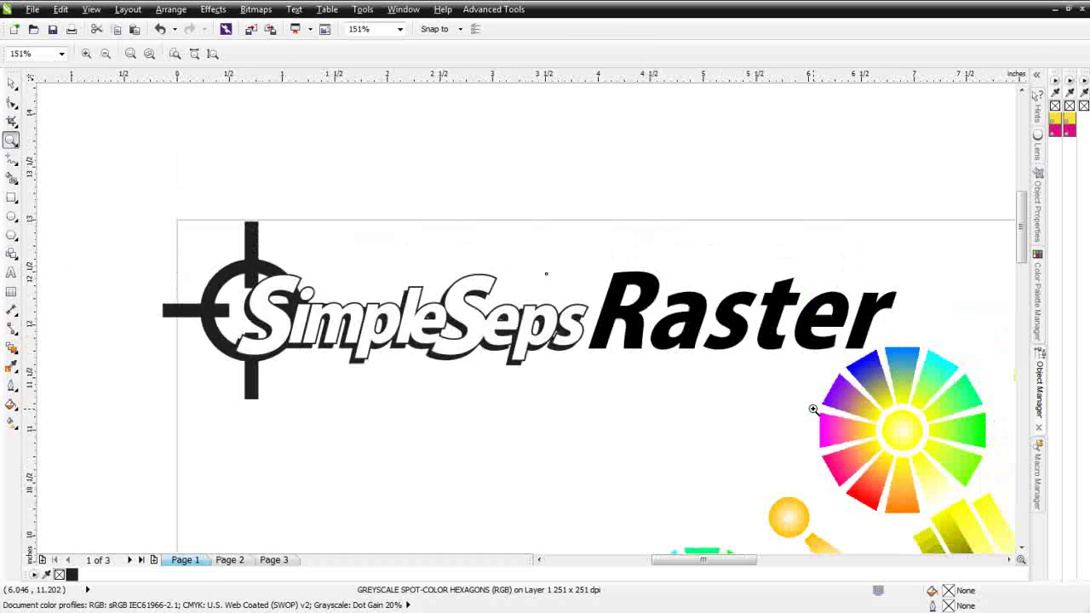
scroll(815, 408, down, 4)
scroll(830, 451, down, 4)
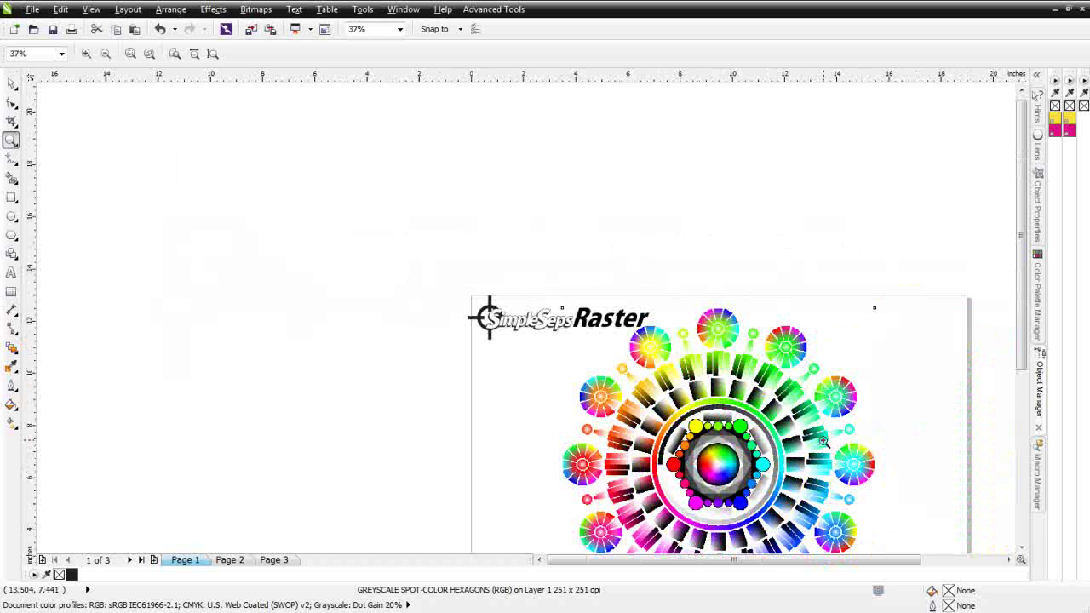
drag(821, 438, 877, 502)
right_click(624, 357)
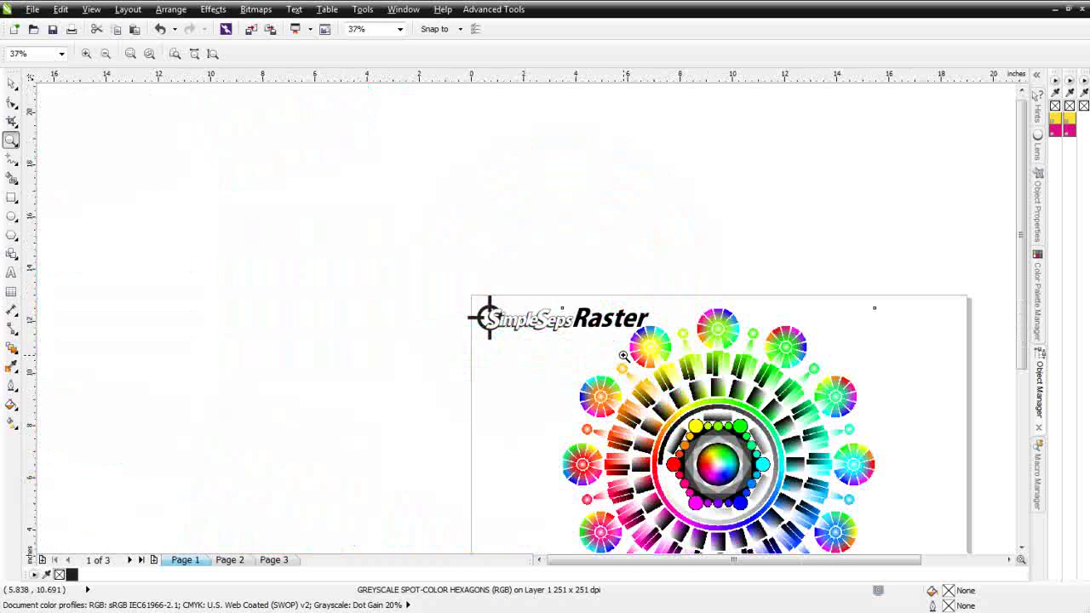
drag(569, 436, 660, 487)
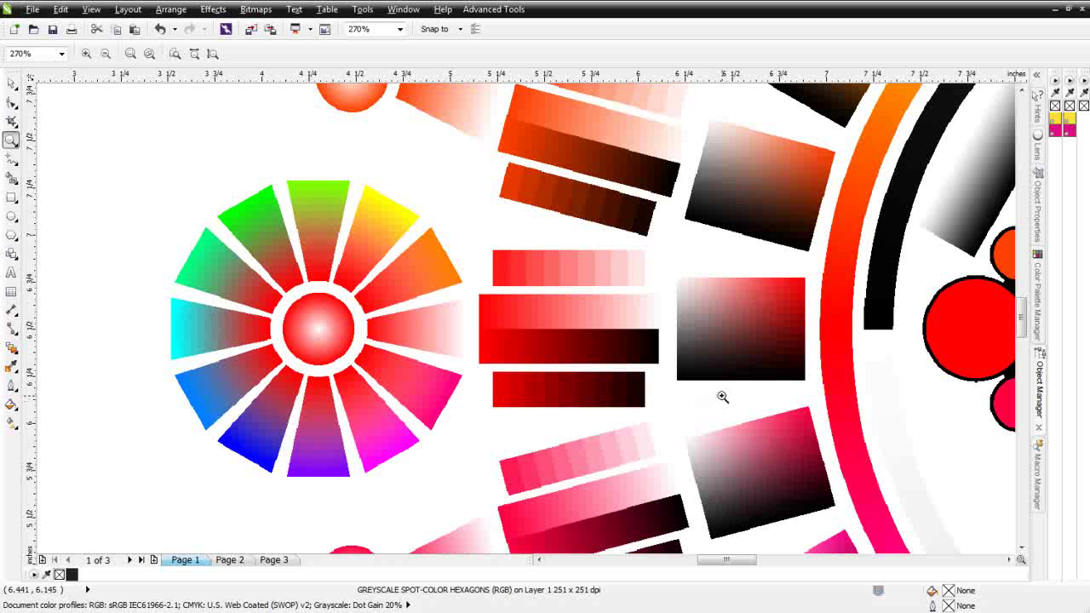
key(F4)
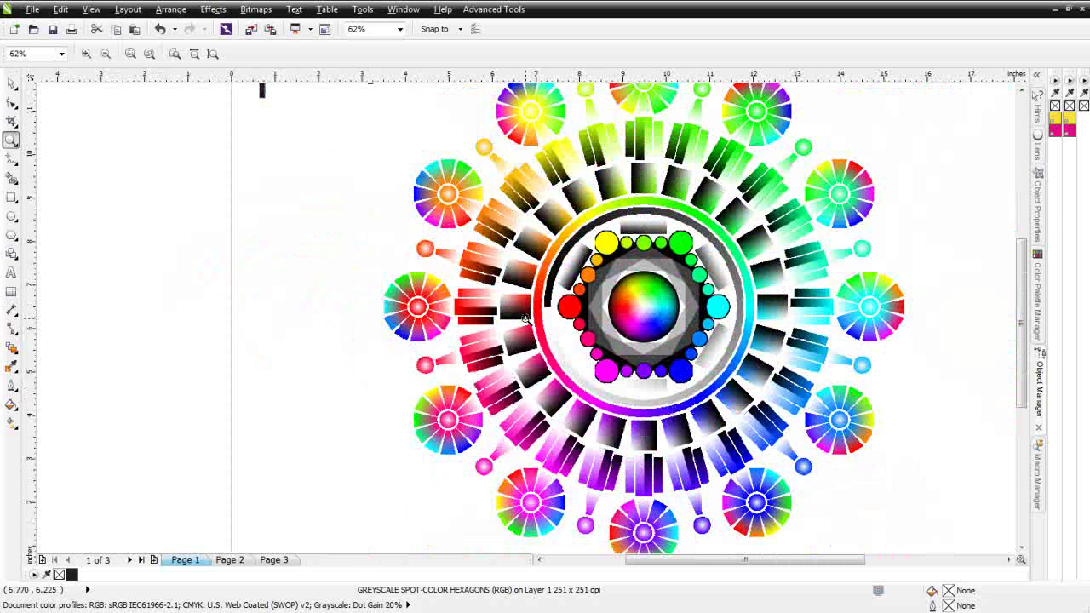
key(F3)
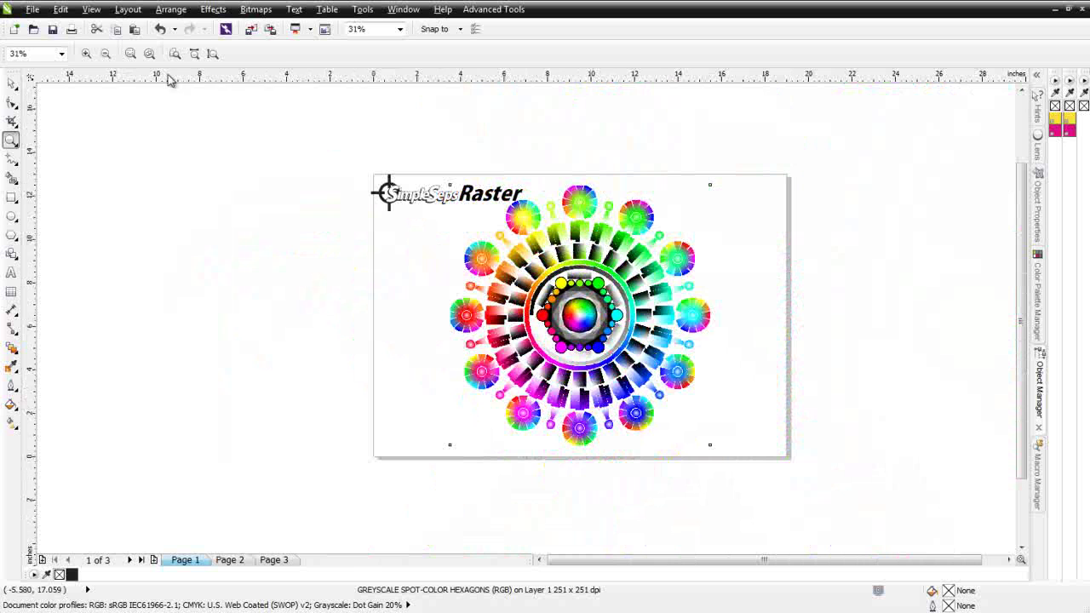
Delete the SimpleSeps Raster logo objects from Page 1.
click(11, 83)
drag(321, 141, 636, 277)
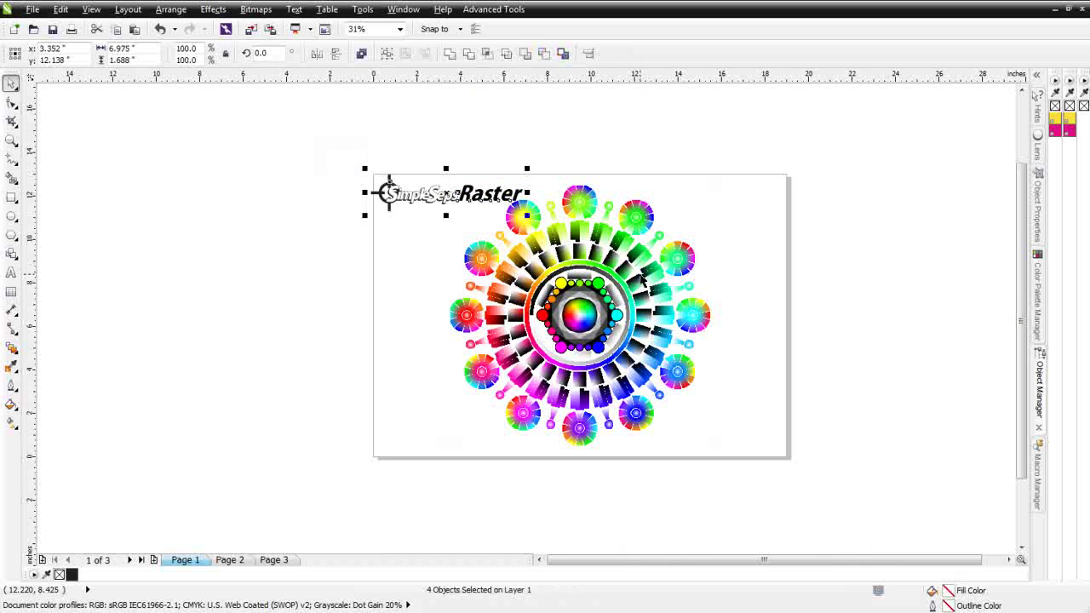
key(Delete)
Run the SIMPLEPROCESS macro from SimpleSepsRaster on the spot-color hexagon bitmap.
click(624, 314)
scroll(624, 314, up, 1)
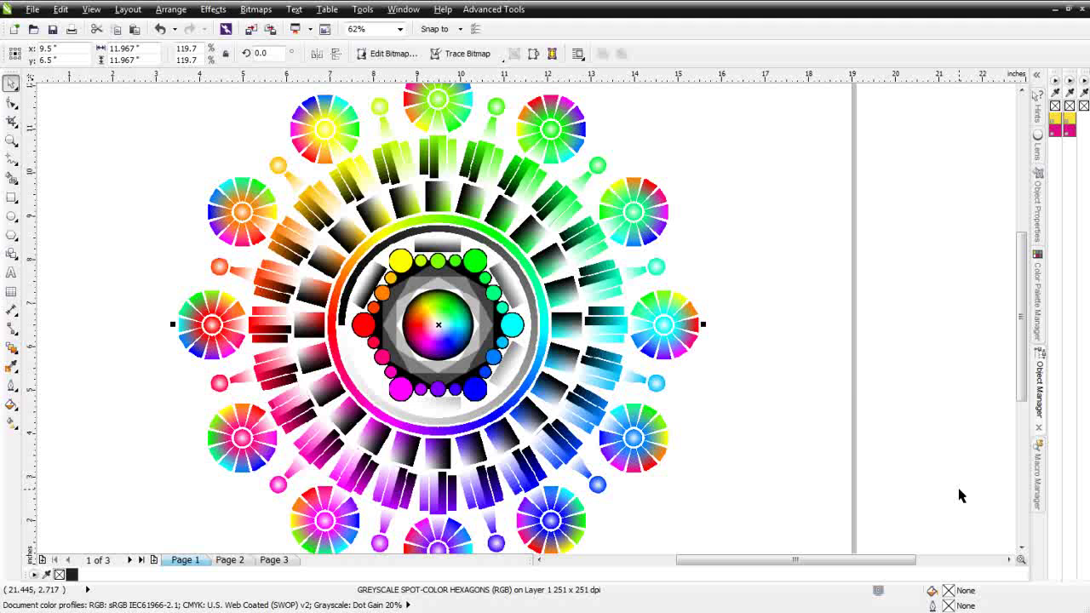
click(1040, 467)
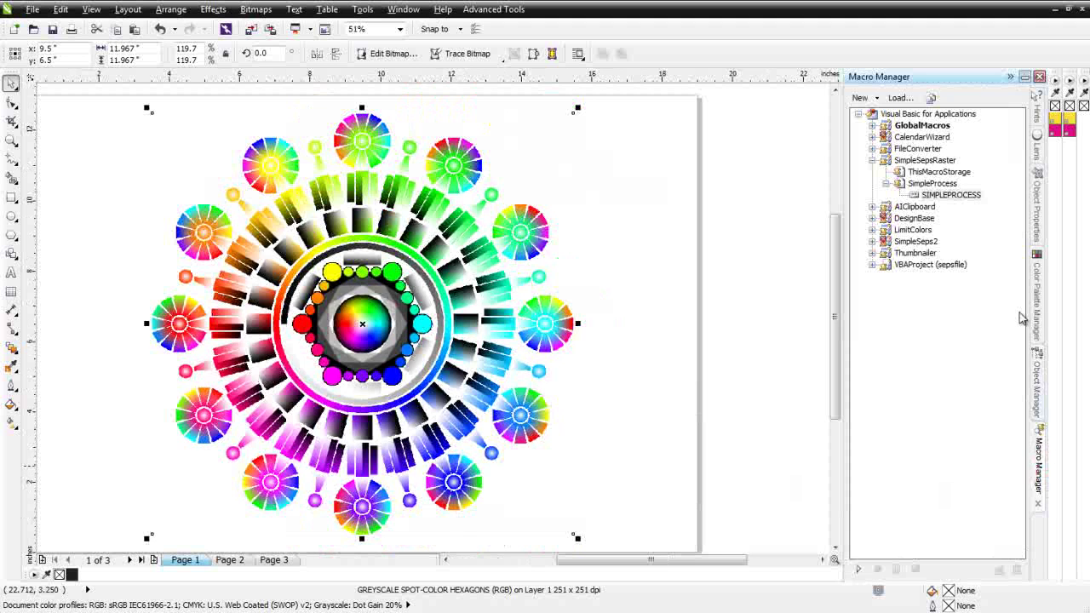
double_click(915, 197)
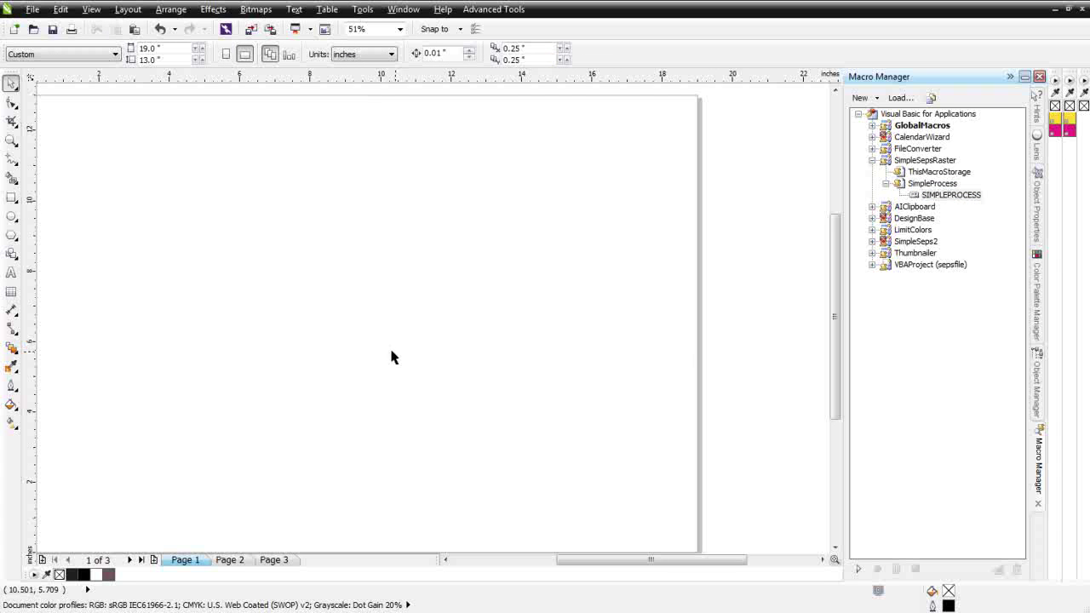
Preview the ORIGINAL RGB ART and BLUE layers one at a time to compare them, hiding each again.
click(1037, 405)
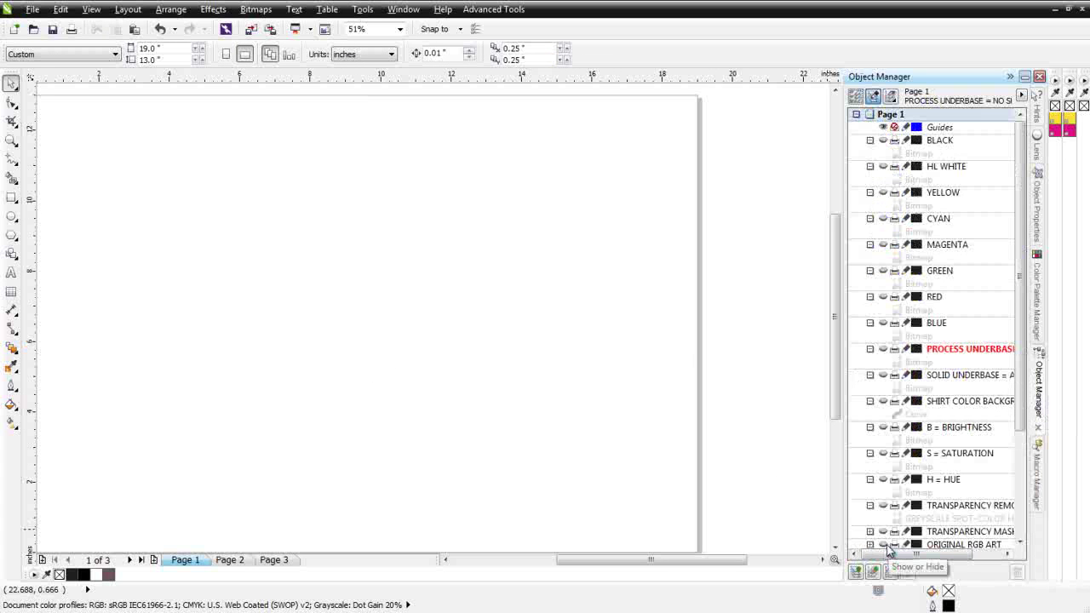
click(883, 545)
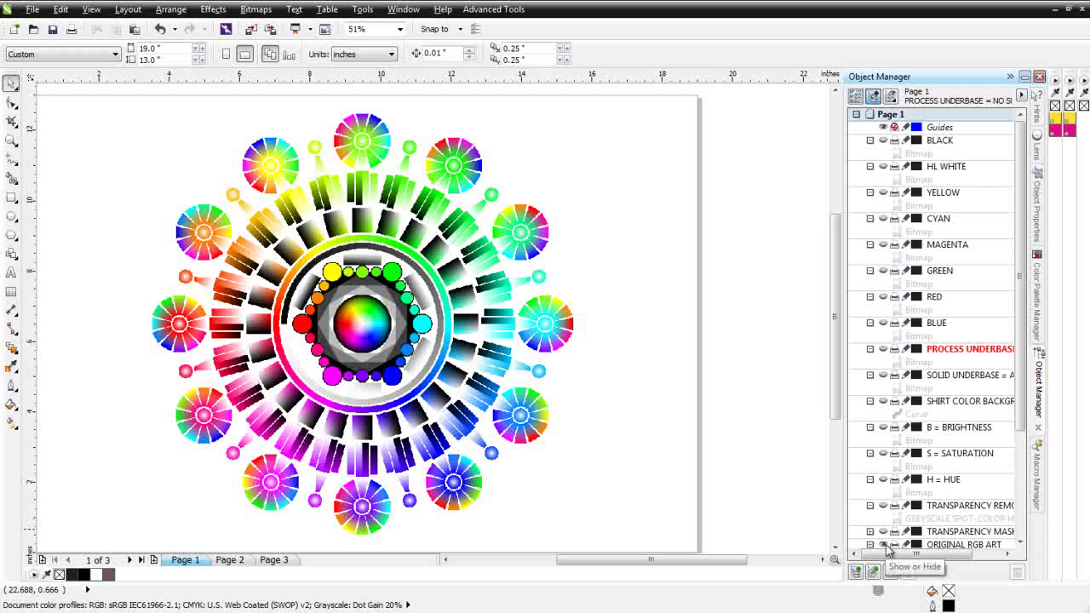
click(885, 546)
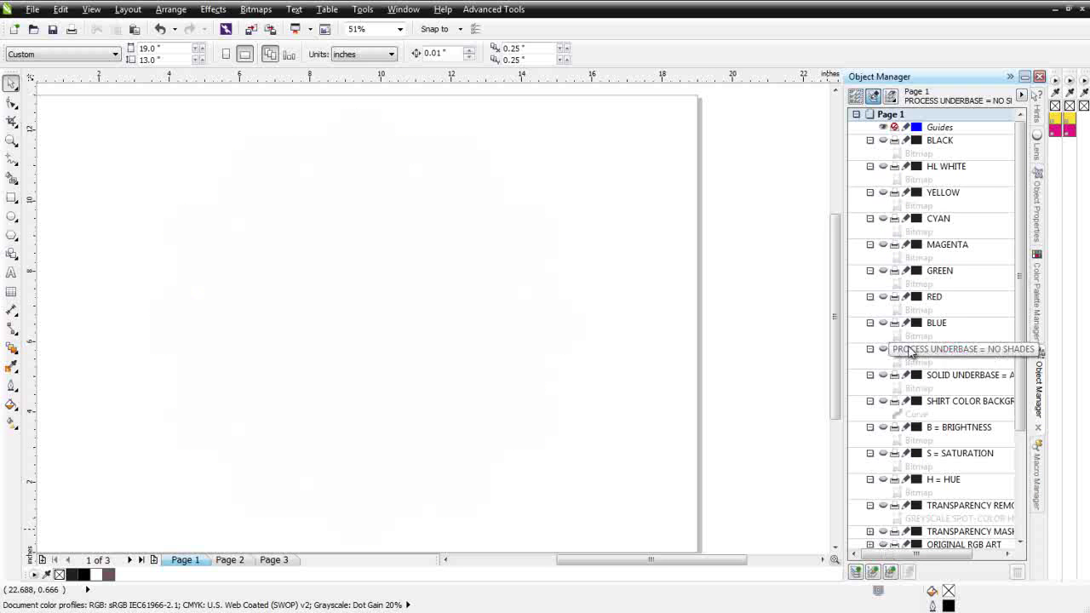
click(883, 322)
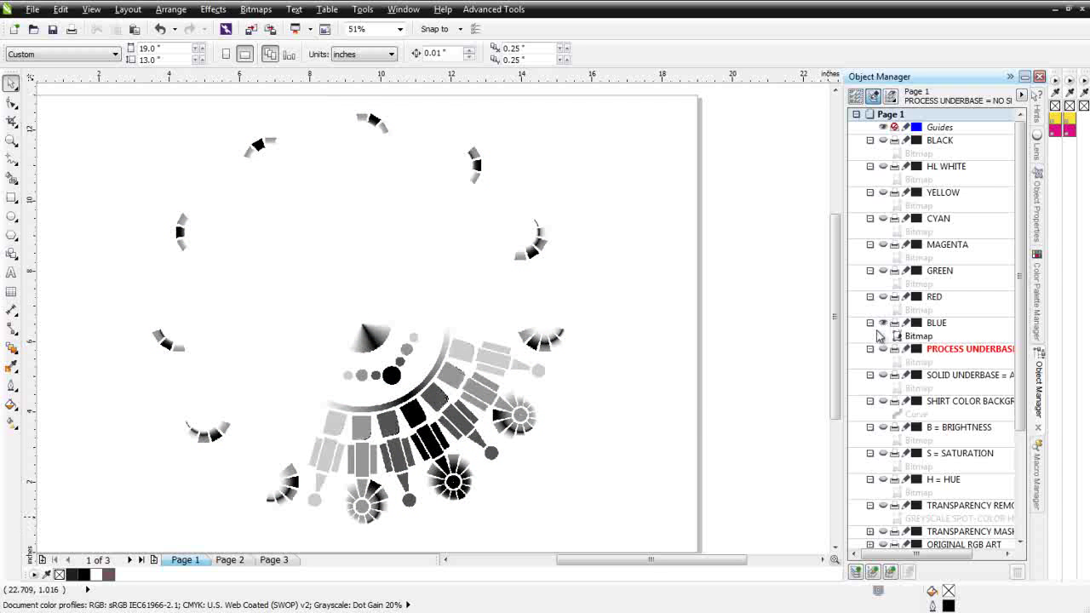
click(882, 325)
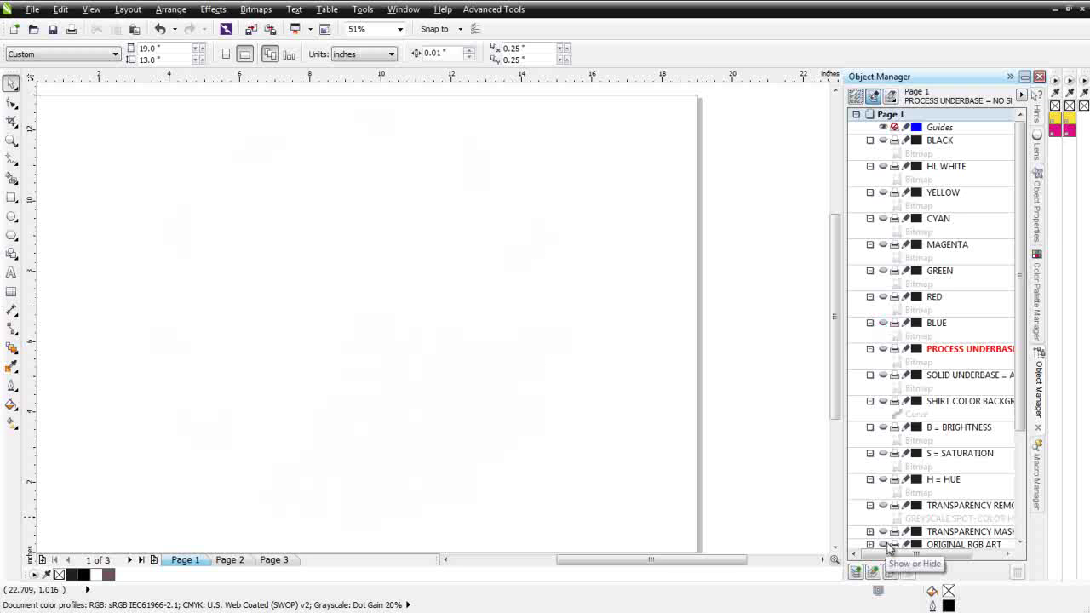
click(884, 545)
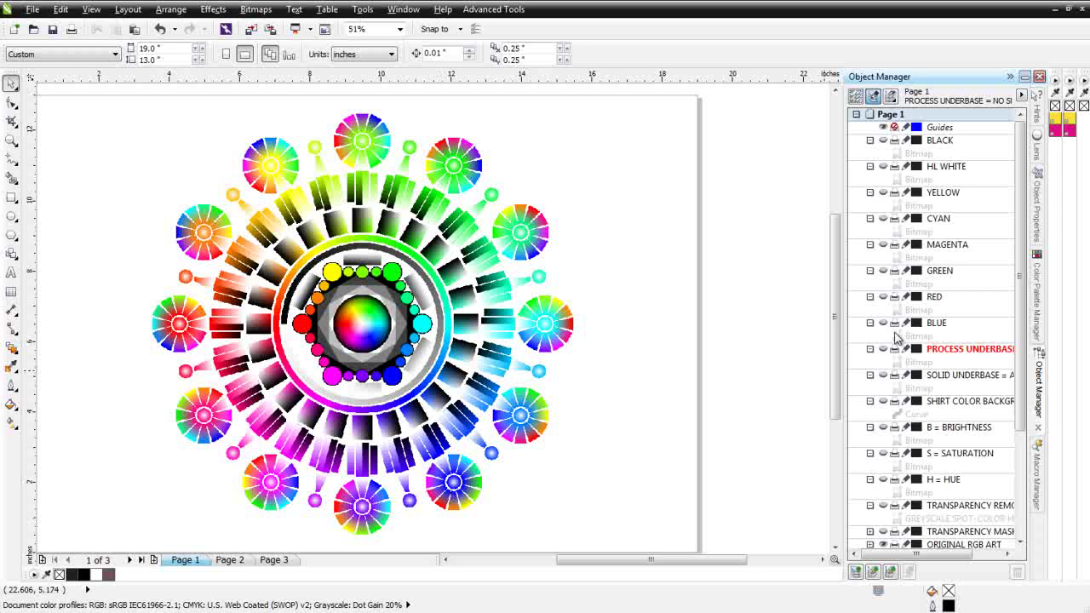
click(884, 546)
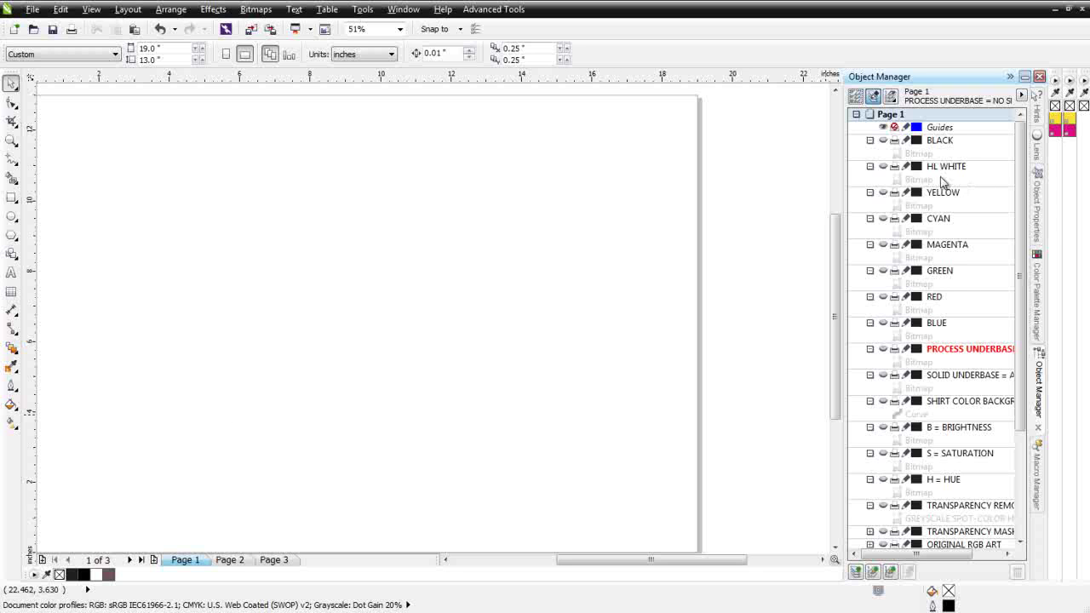
Inspect the BLUE, CYAN, HL WHITE and BLACK separations by showing their layers in turn, and hide all four again.
click(883, 324)
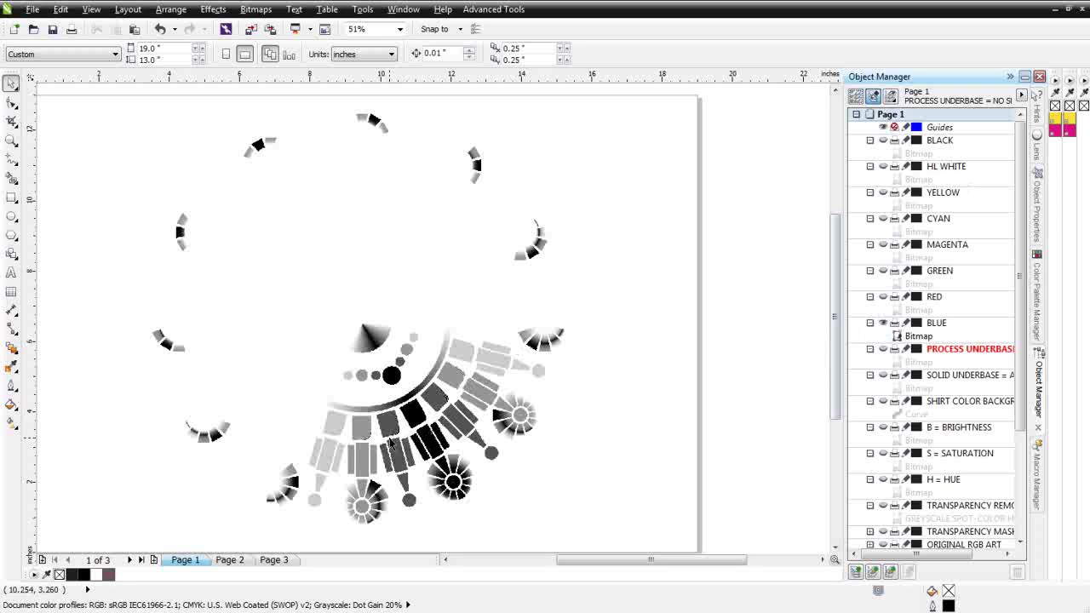
click(883, 219)
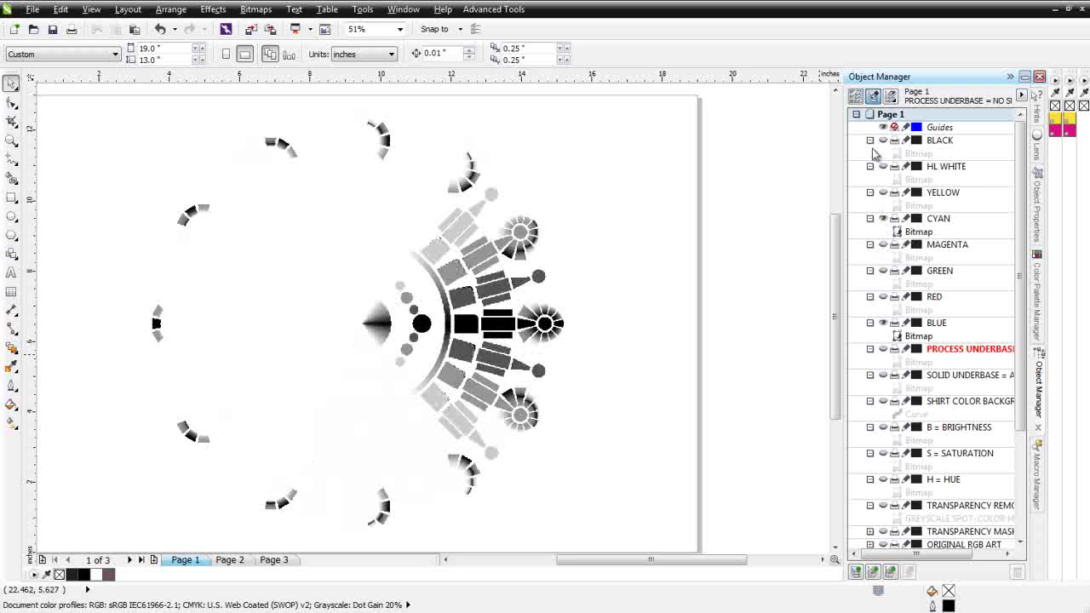
click(883, 167)
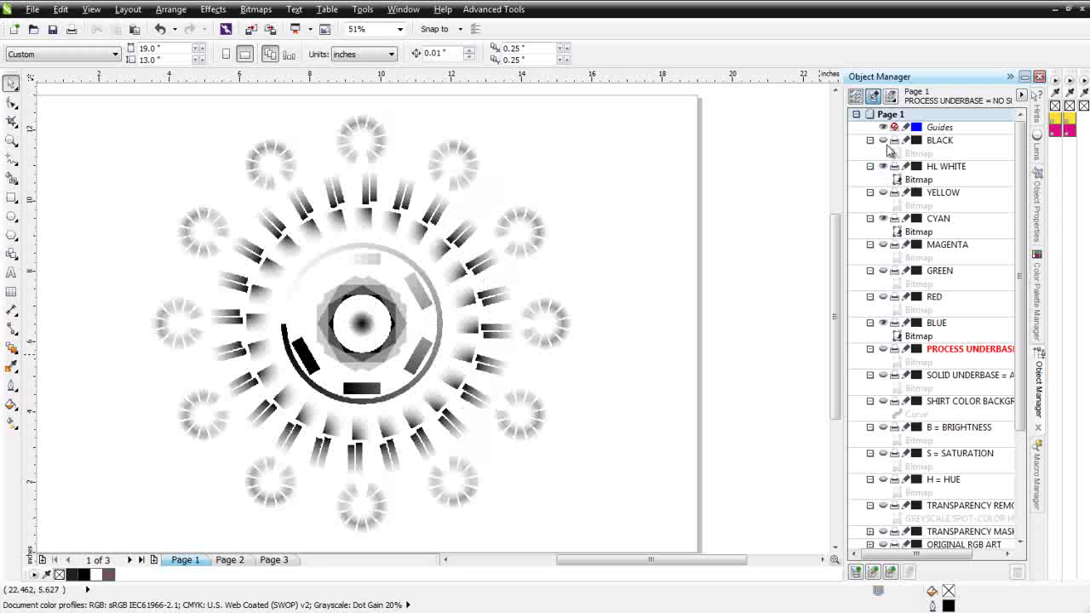
click(884, 140)
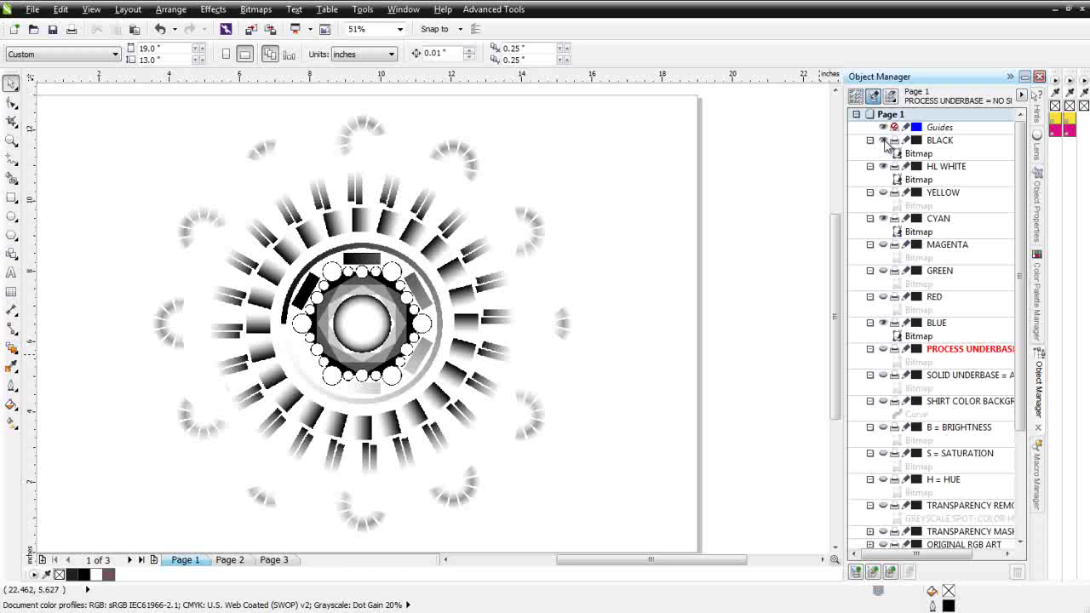
click(884, 141)
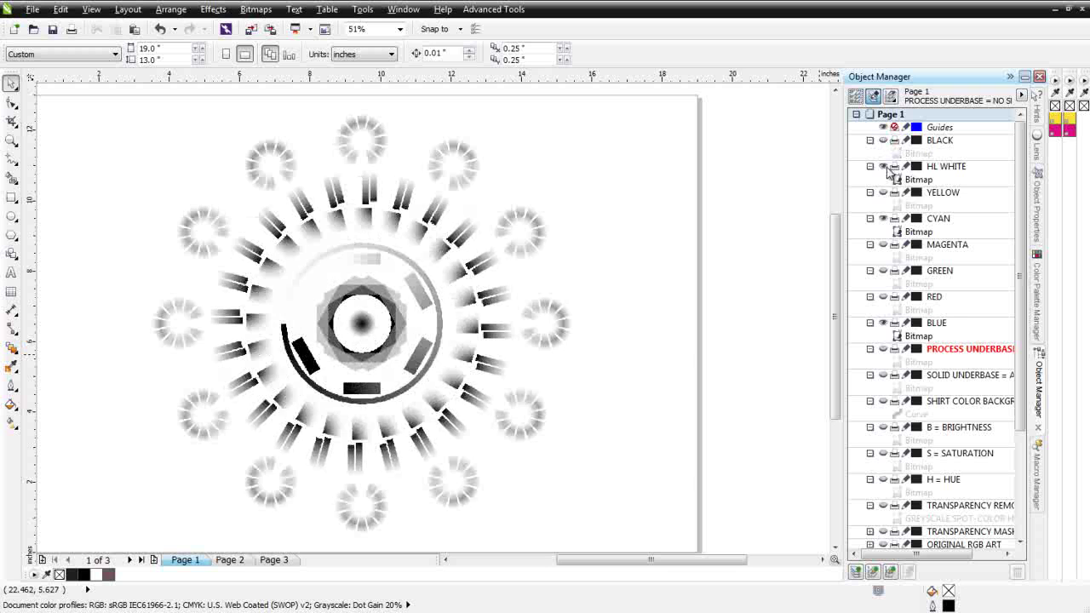
click(883, 167)
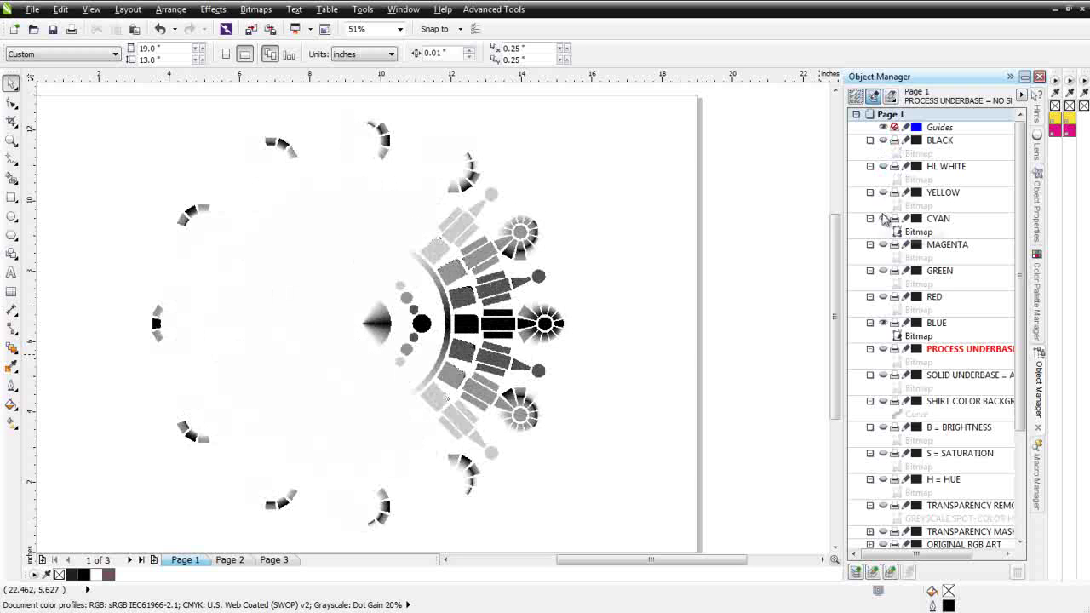
click(882, 219)
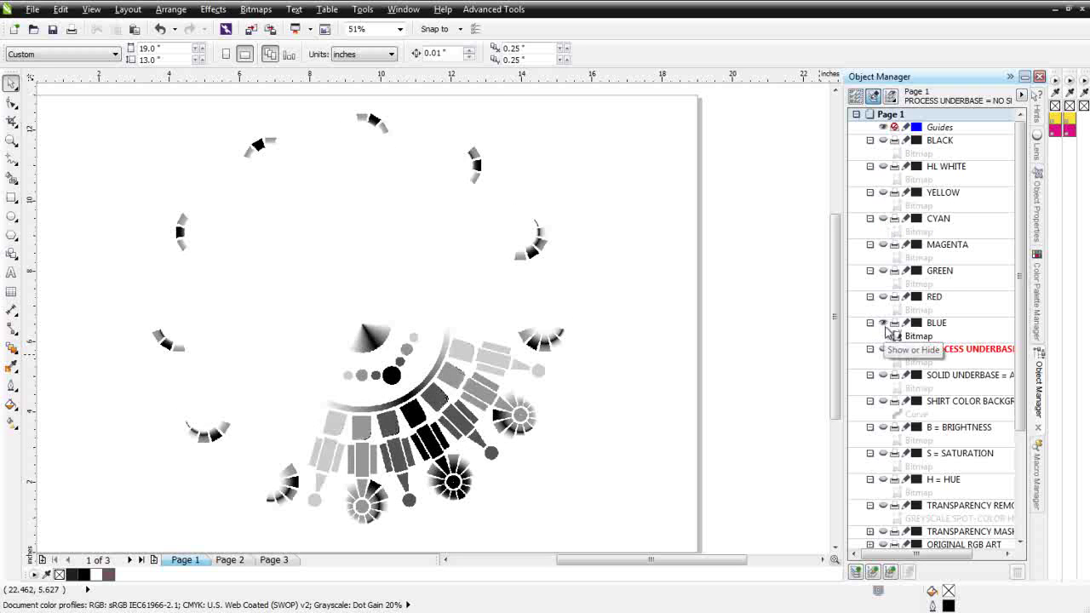
click(883, 323)
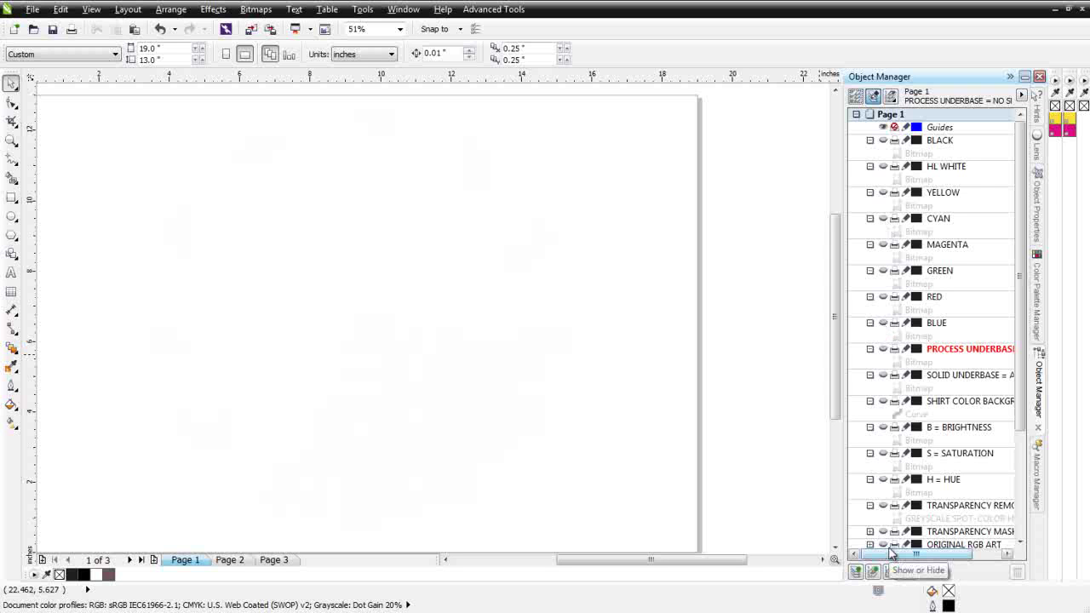
Show the ORIGINAL RGB ART layer again and remove the page holding the hexagon artwork.
click(884, 545)
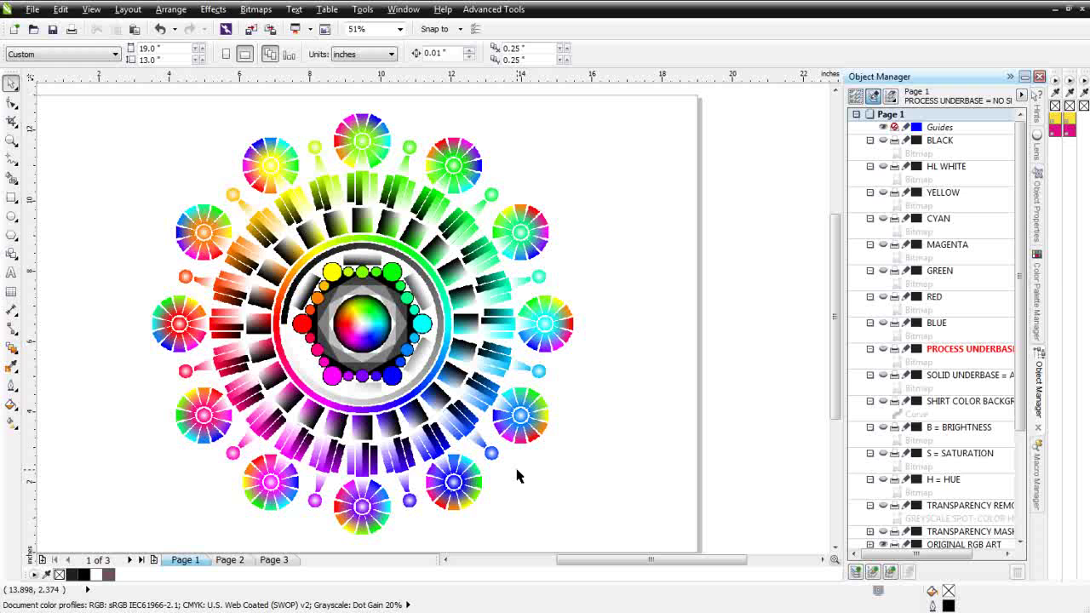
click(460, 396)
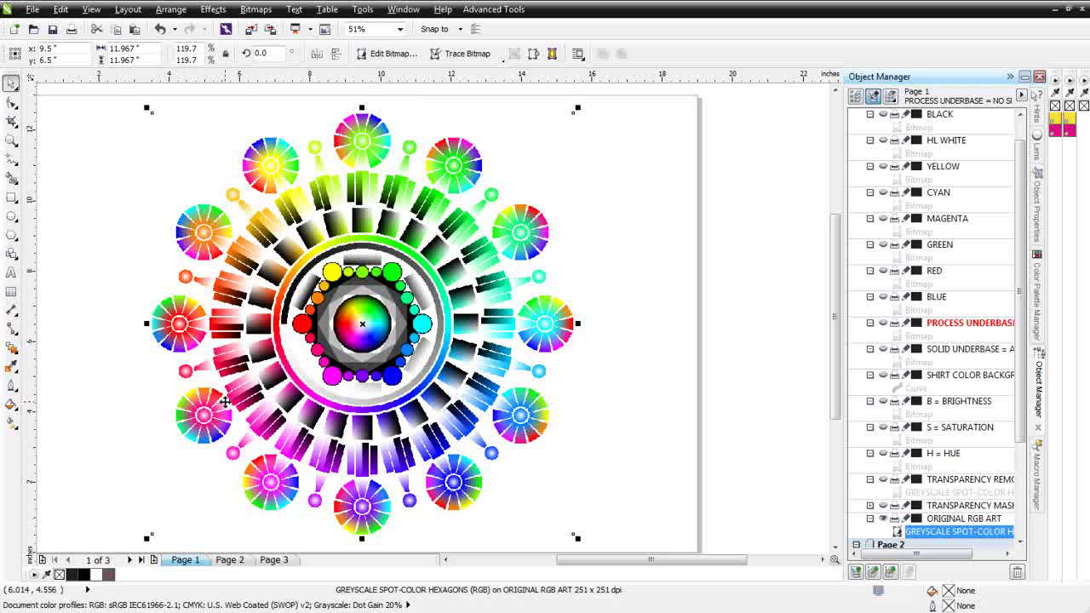
right_click(188, 566)
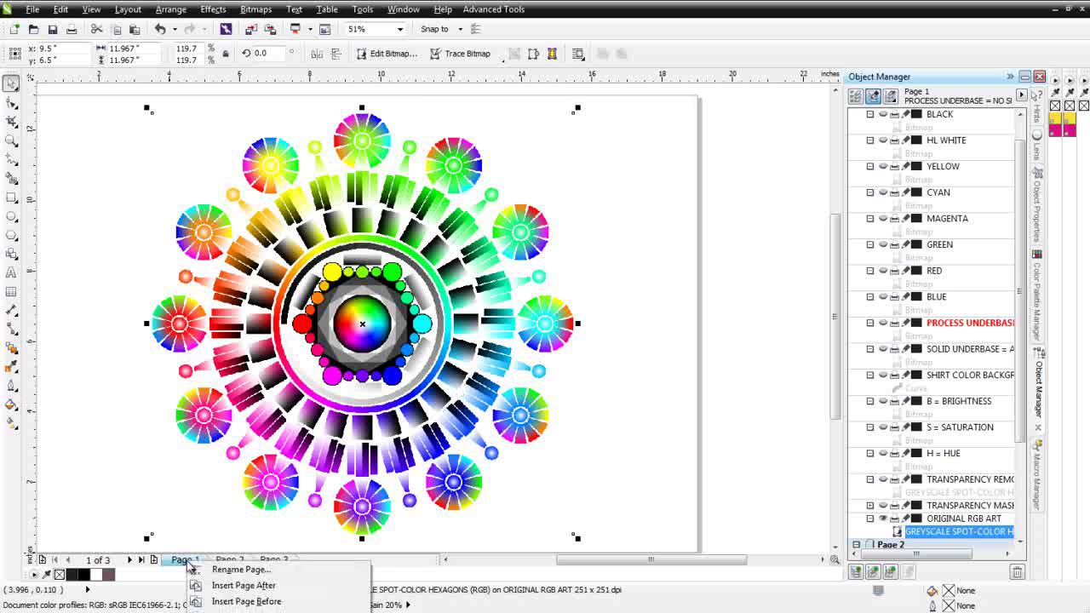
click(247, 605)
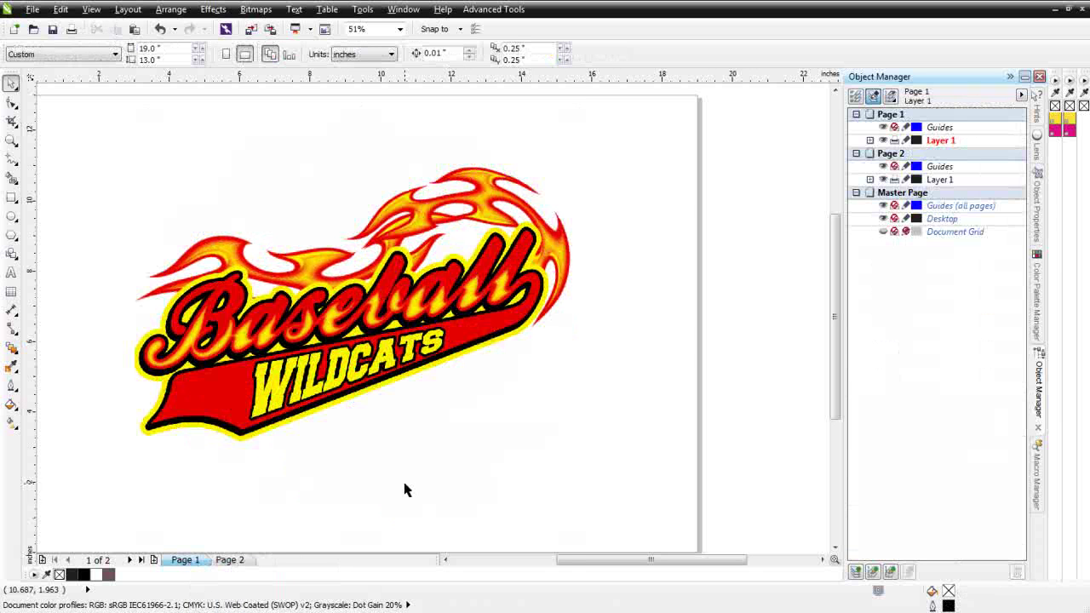
Run the SIMPLEPROCESS macro on the Baseball Wildcats bitmap.
click(239, 360)
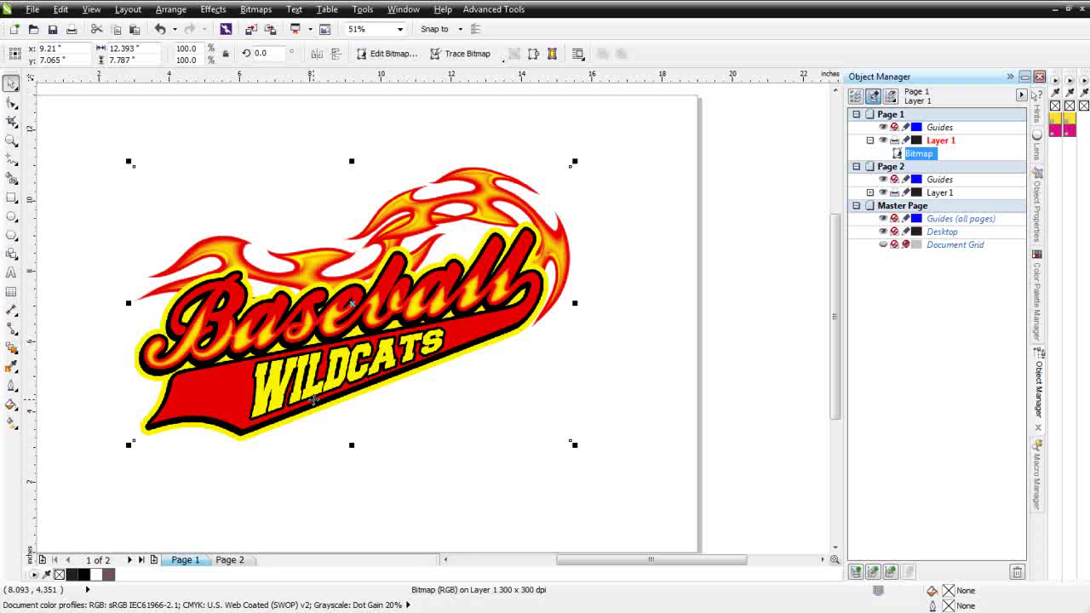
click(1038, 476)
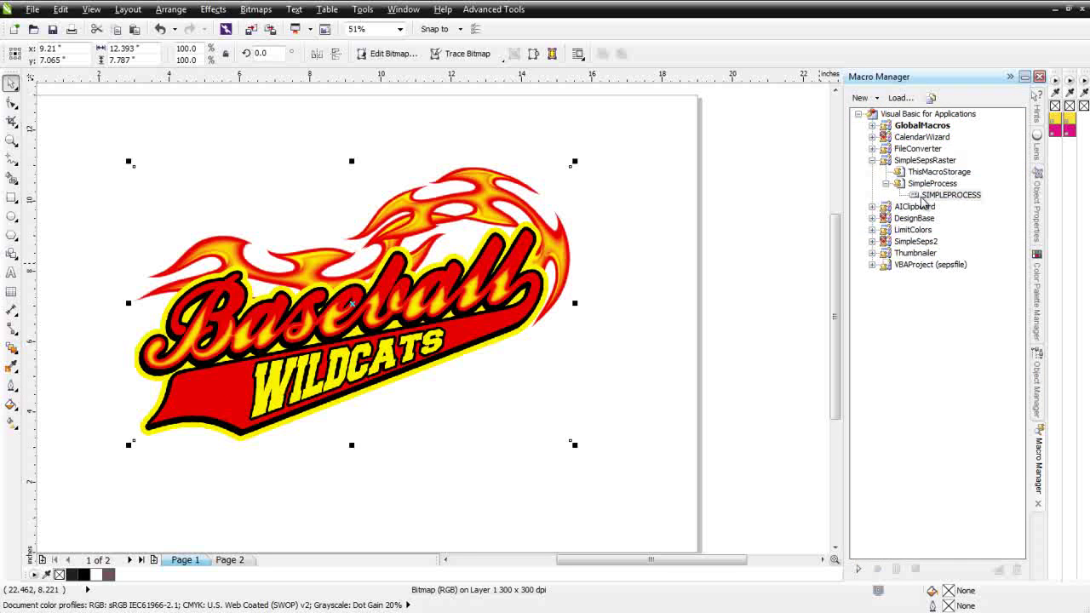
double_click(922, 198)
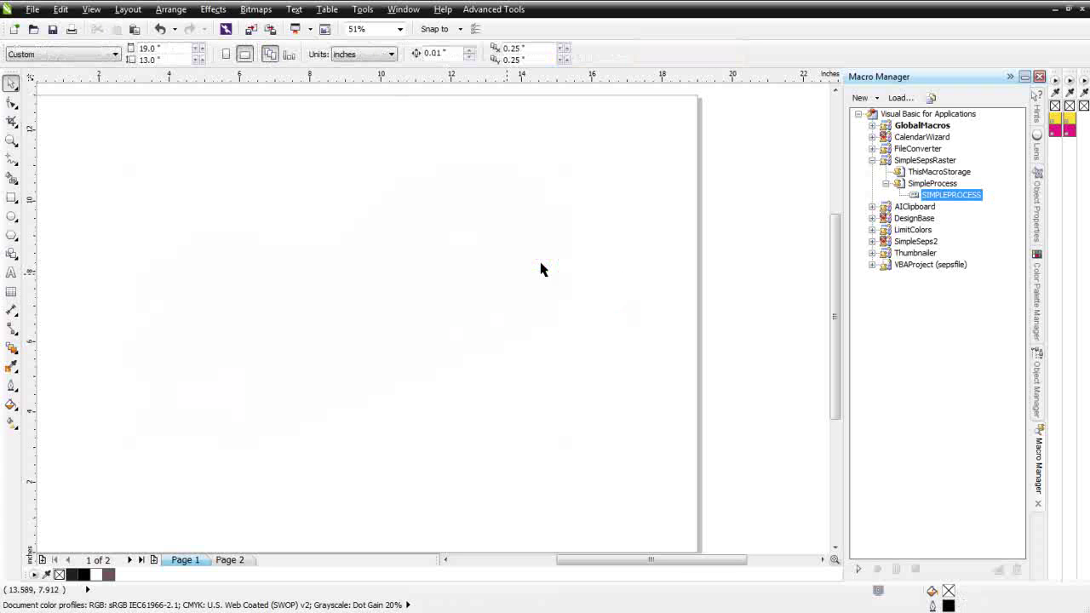
Preview the RED separation layer of the Baseball Wildcats artwork and hide it again.
click(1036, 373)
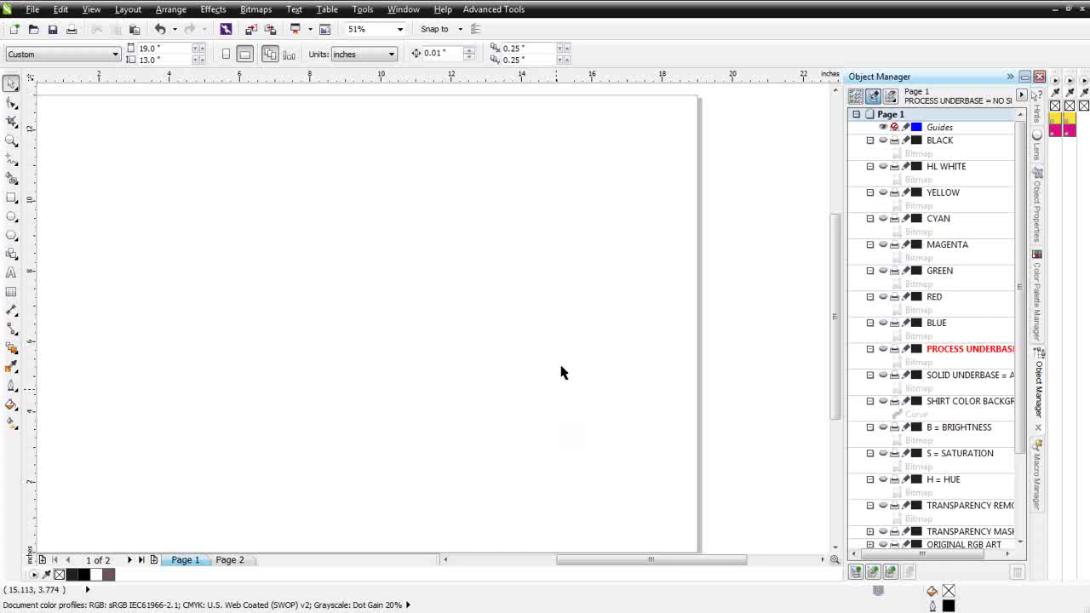
click(883, 296)
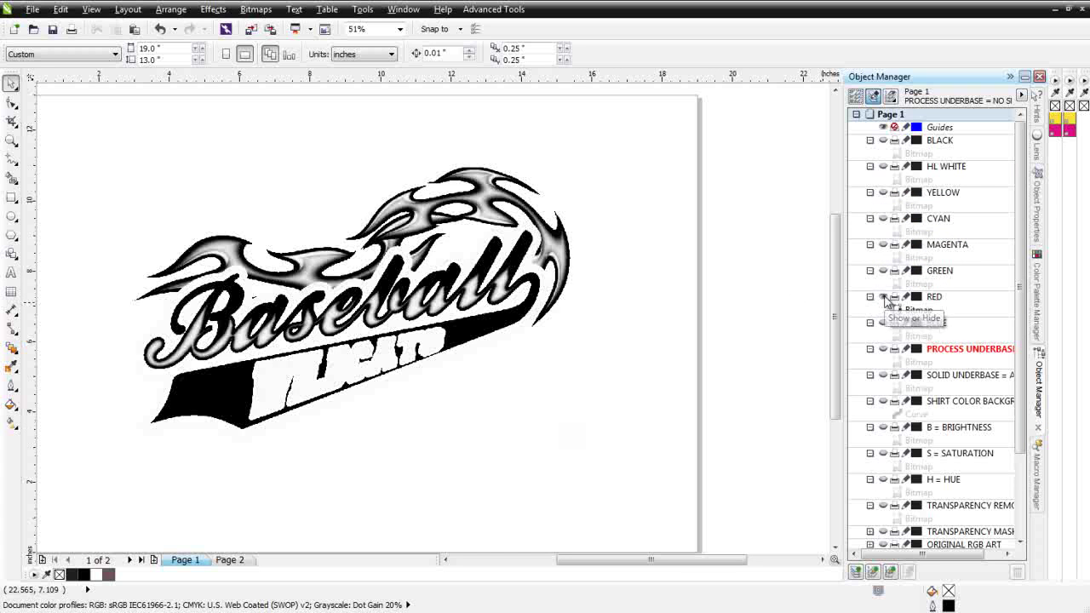
click(883, 296)
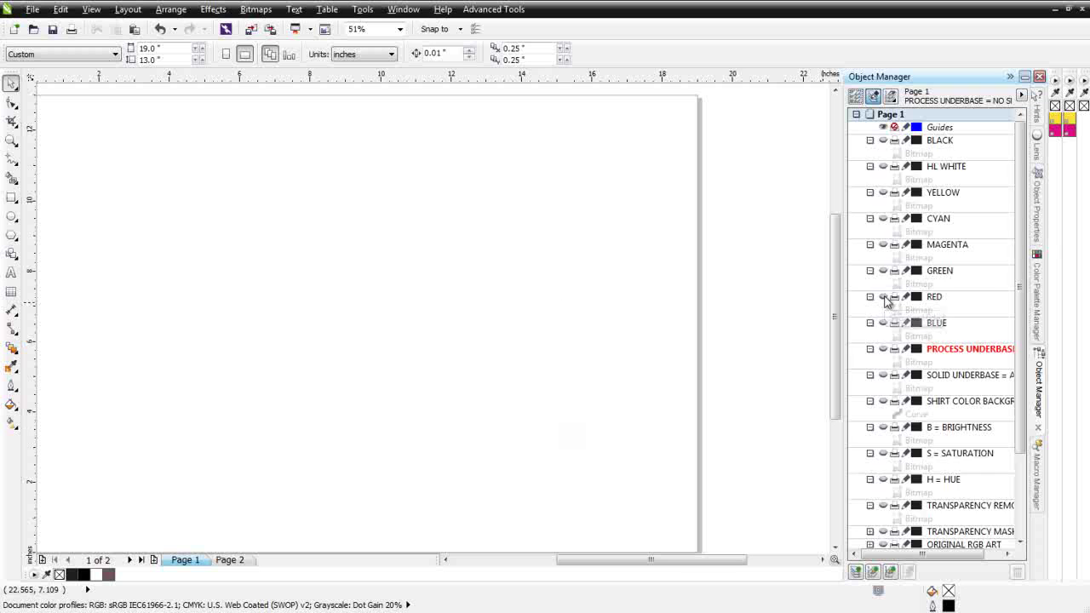
Preview the YELLOW separation layer of the Baseball Wildcats artwork and hide it again.
click(883, 193)
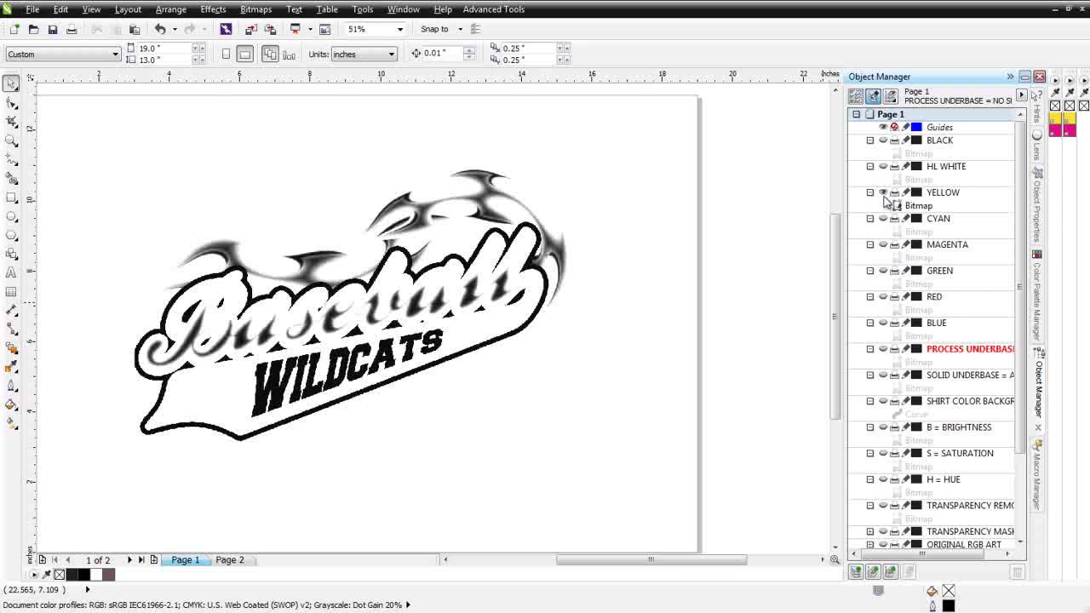
click(883, 194)
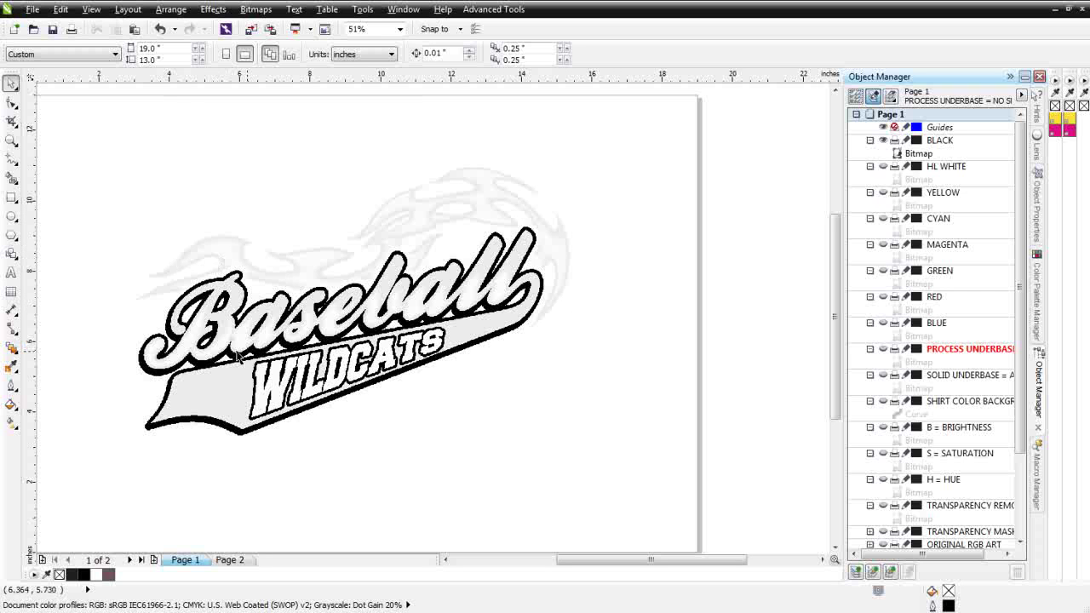
Convert the BLACK layer's bitmap to 1-bit black and white with the Line Art conversion method.
click(229, 393)
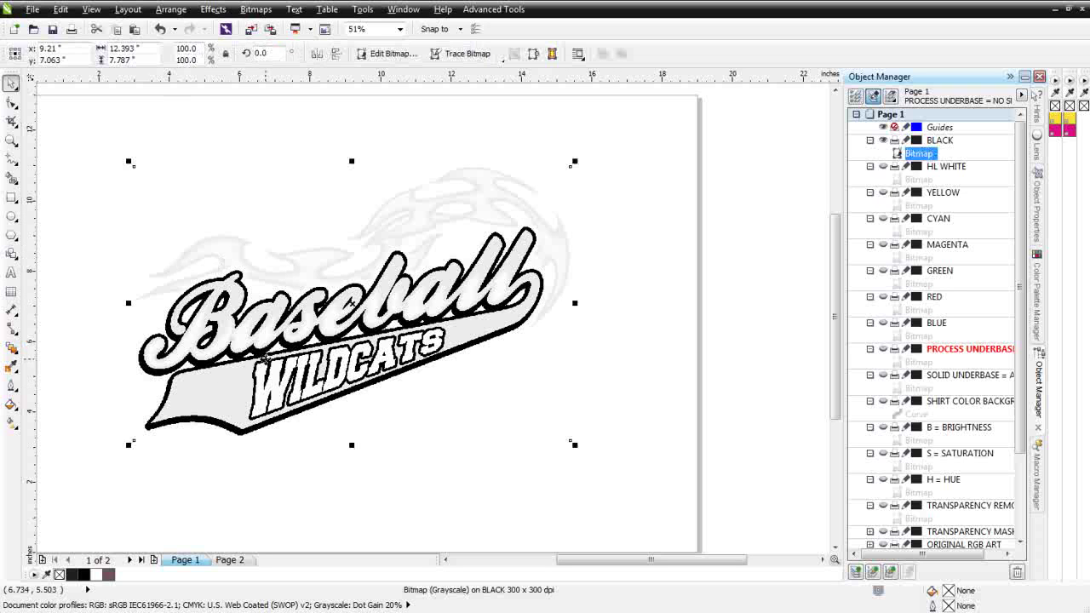
scroll(263, 357, up, 1)
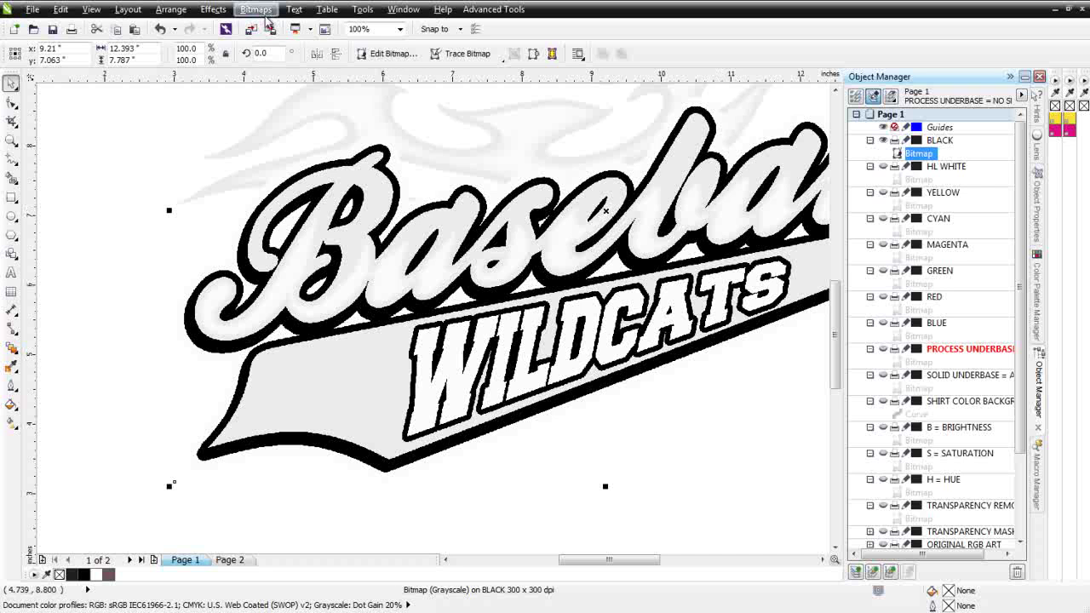
click(258, 10)
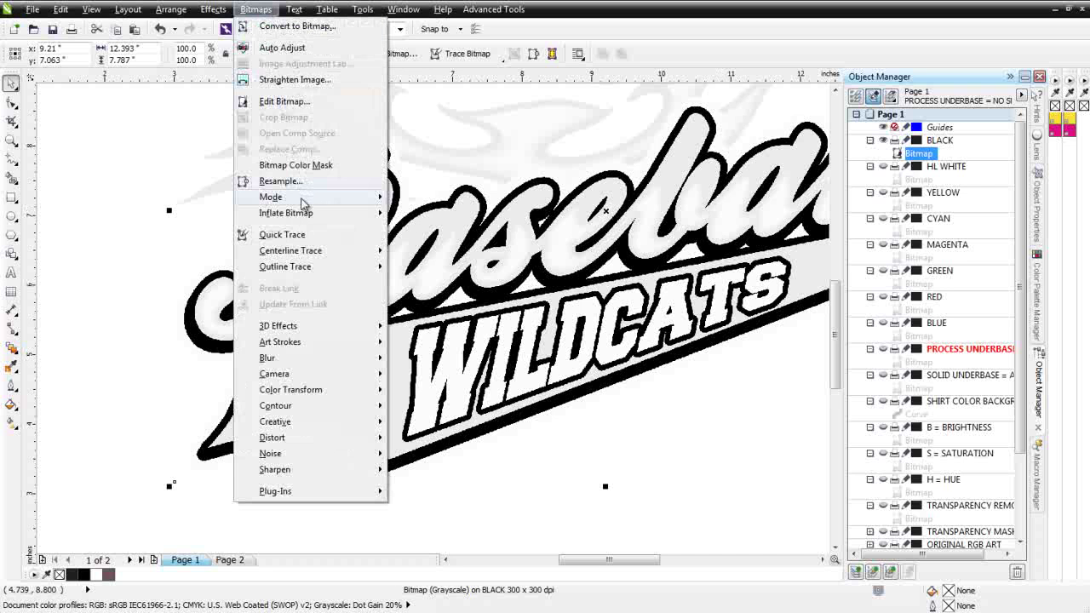
mouse_move(303, 202)
click(460, 199)
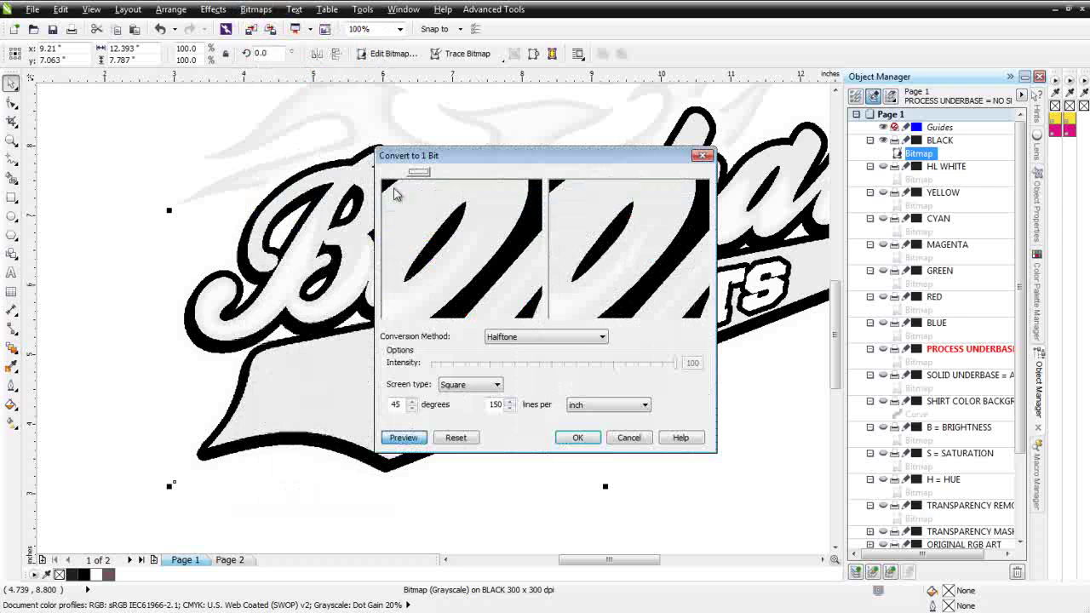
click(591, 339)
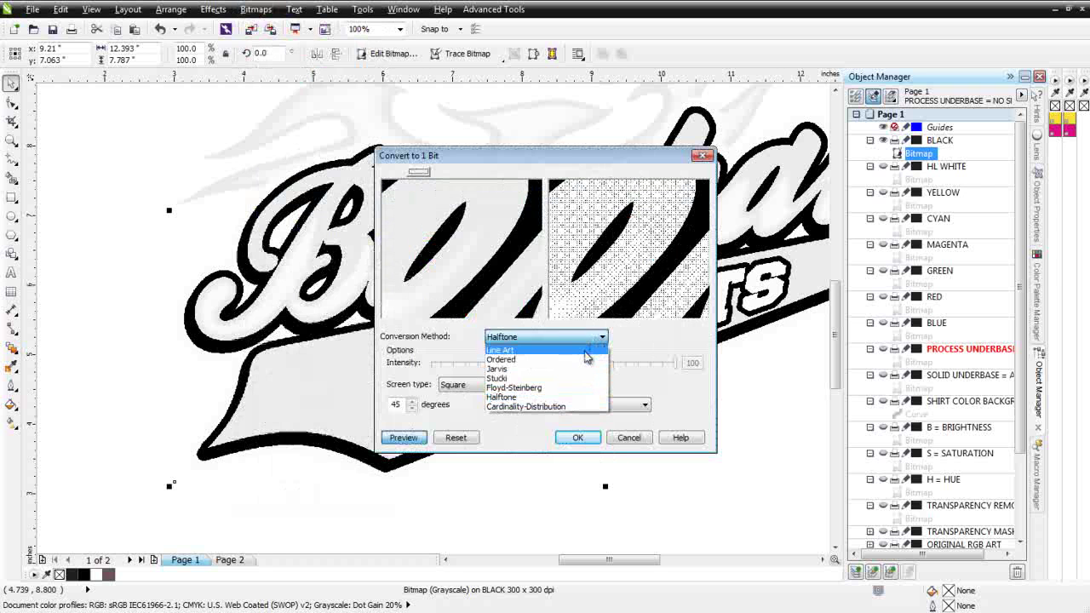
click(587, 349)
click(577, 437)
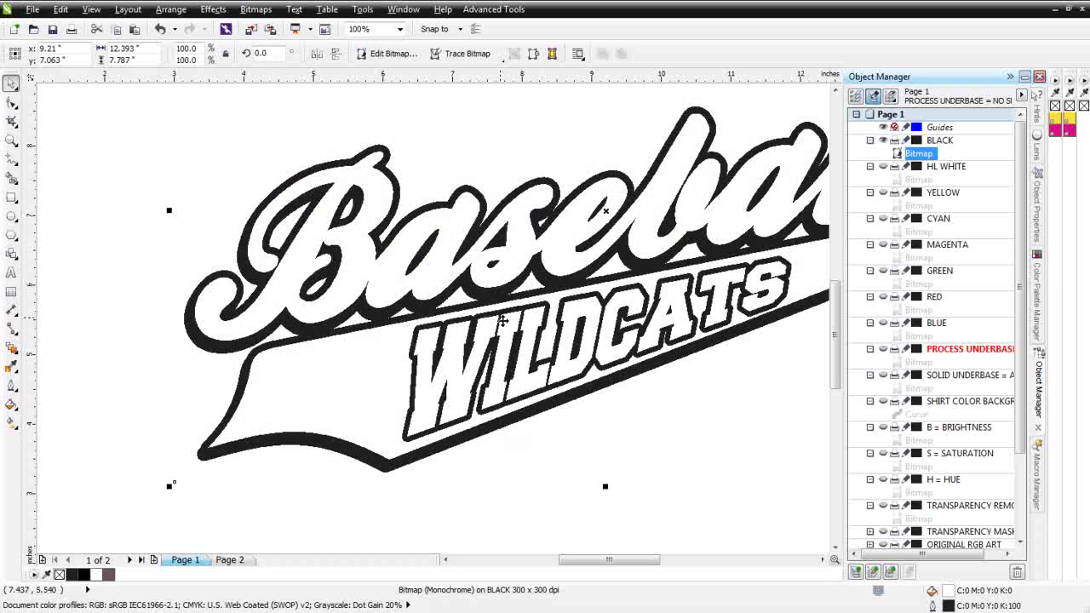
Create a new document with a custom landscape page 19 inches wide and 13 inches high.
key(F3)
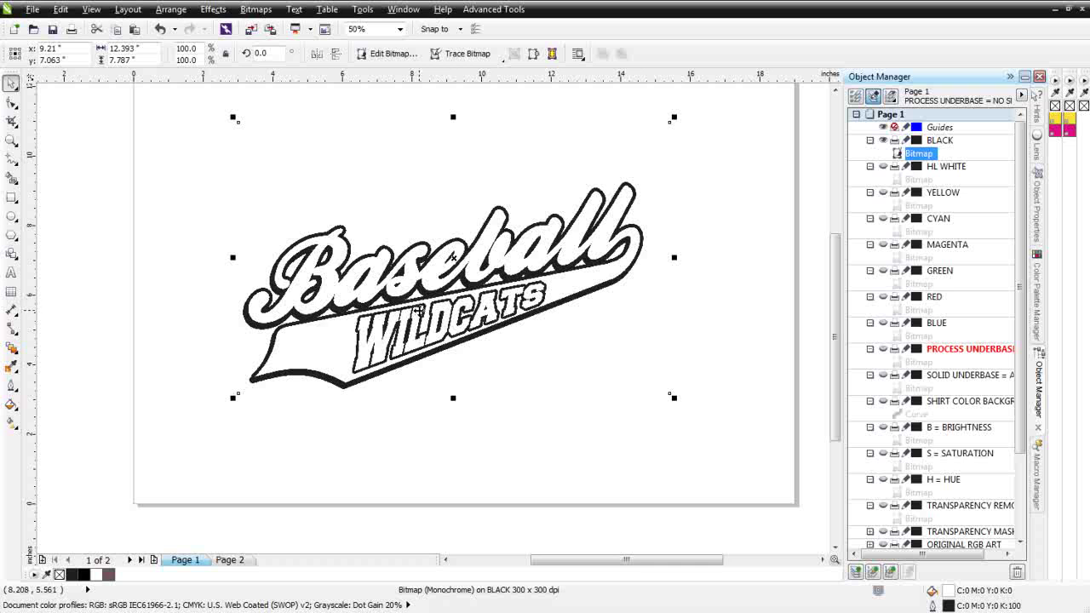
click(14, 29)
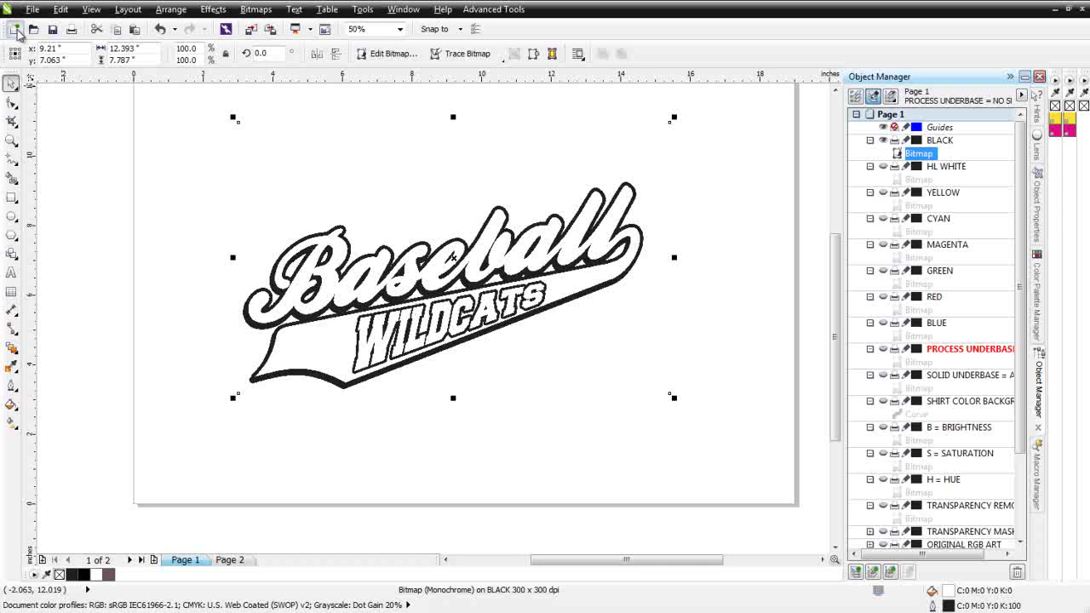
click(503, 460)
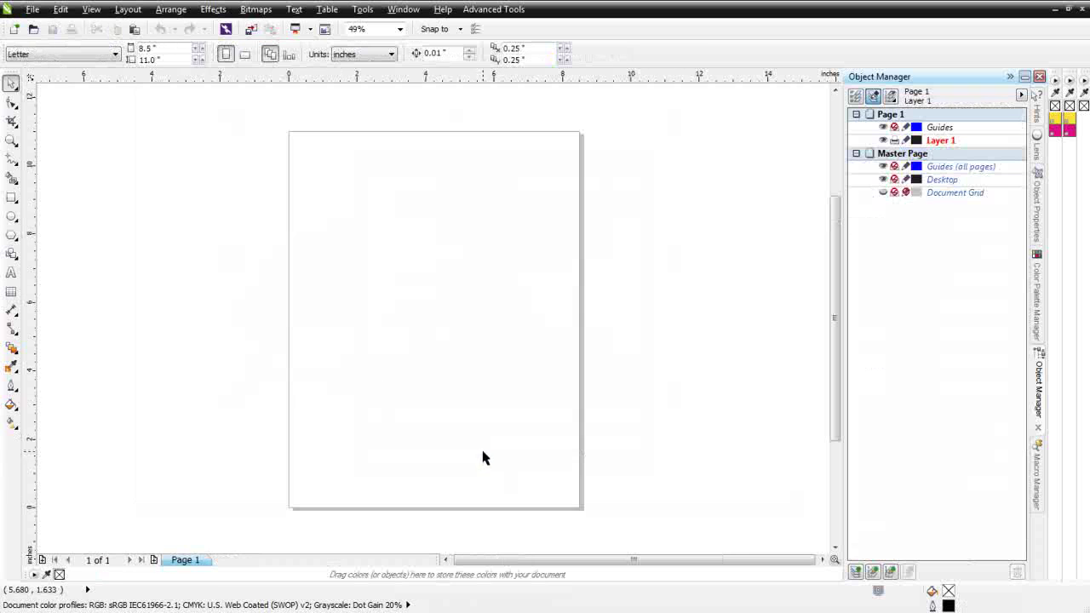
double_click(171, 48)
text(13.)
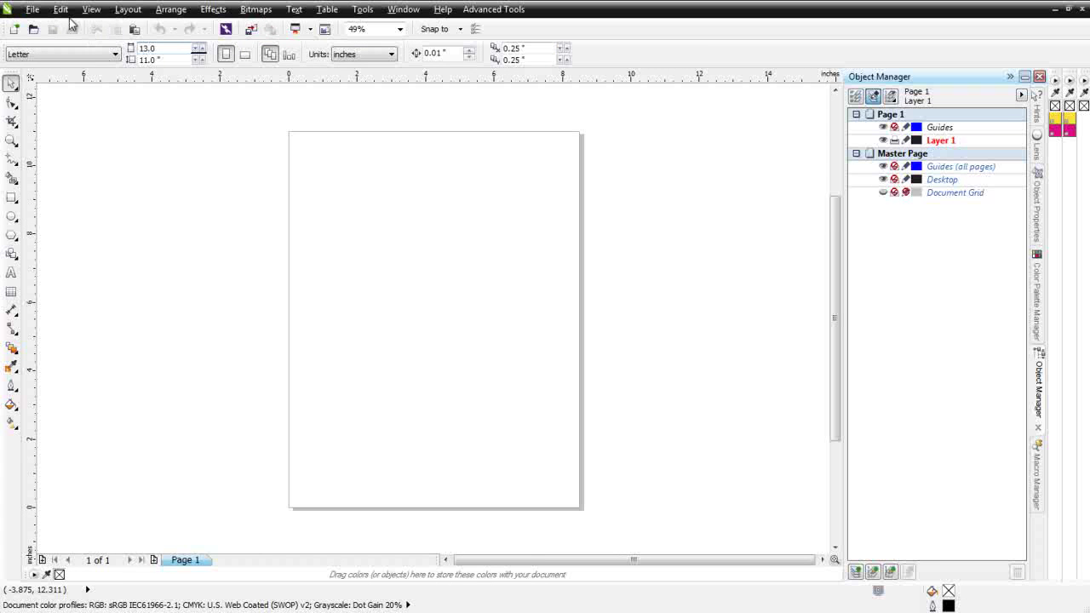
key(Tab)
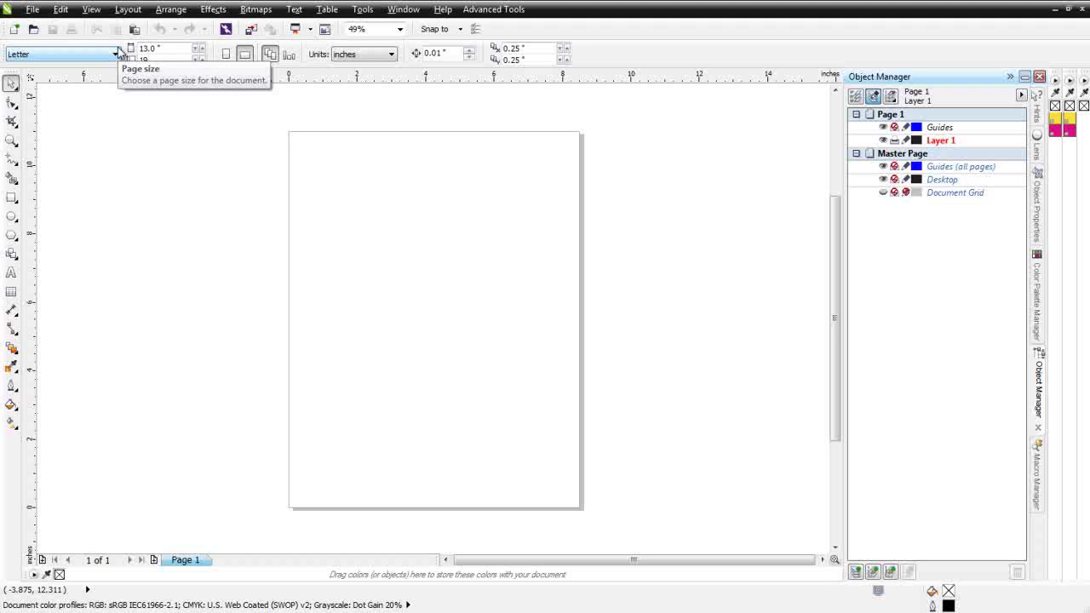
key(Return)
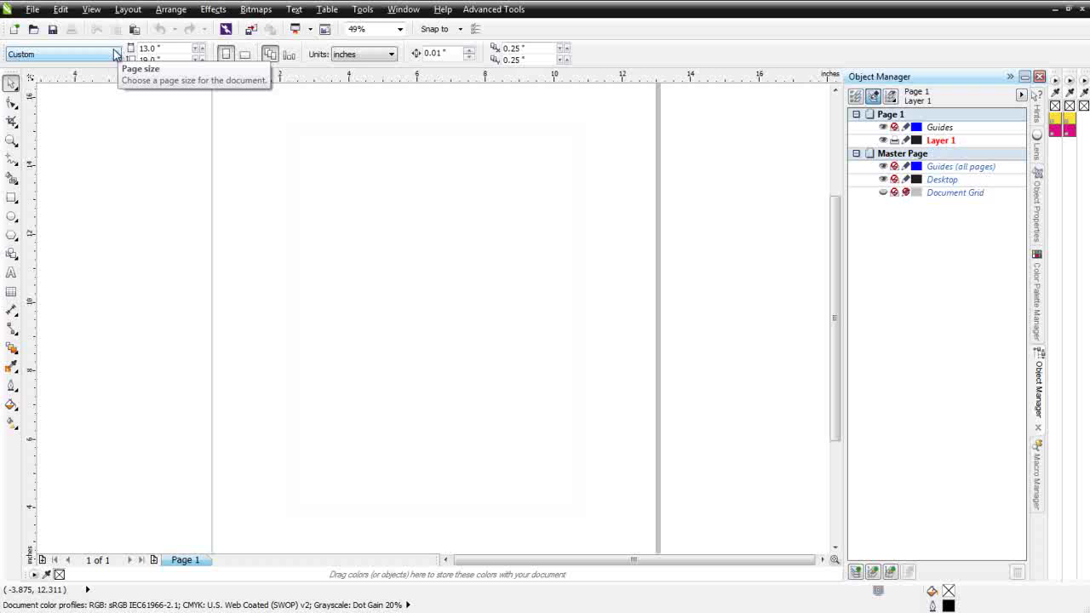
click(244, 53)
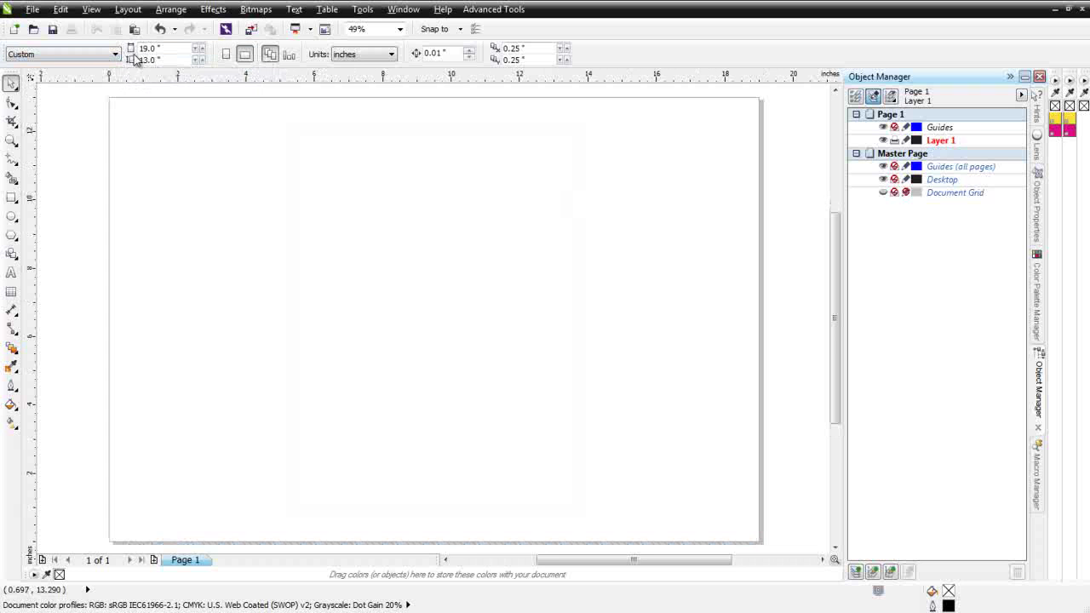
Paste the monochrome BLACK bitmap onto Page 1 of the new document and insert another page after it.
key(ctrl+v)
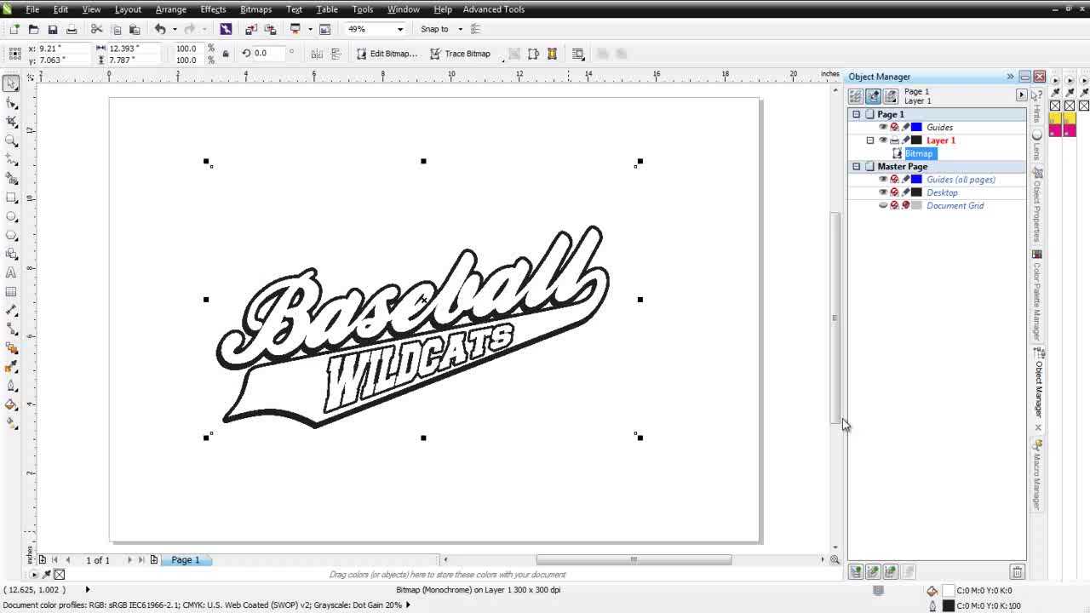
right_click(189, 565)
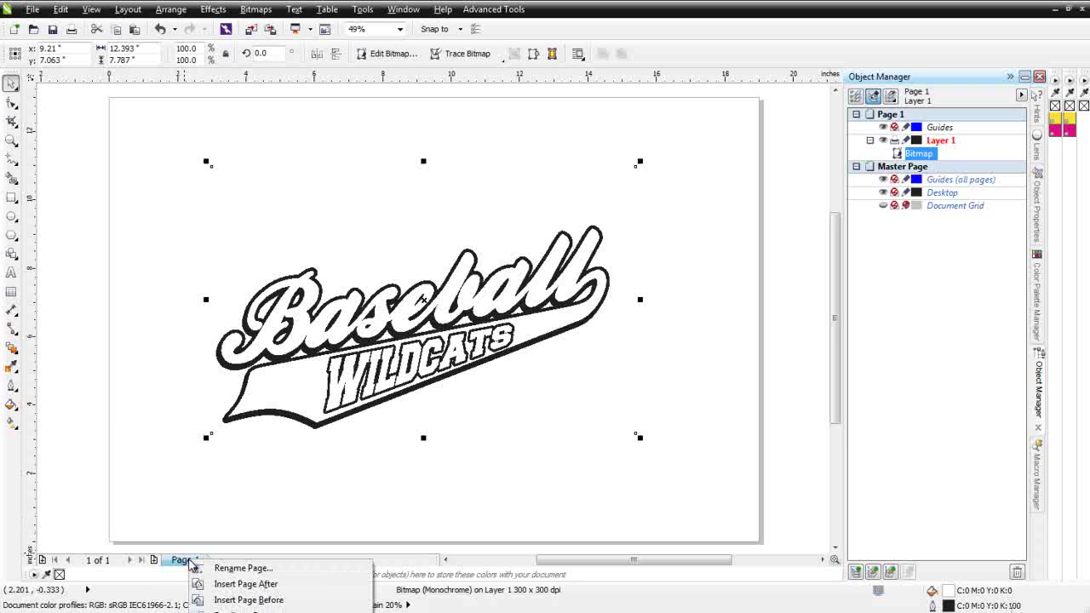
click(228, 584)
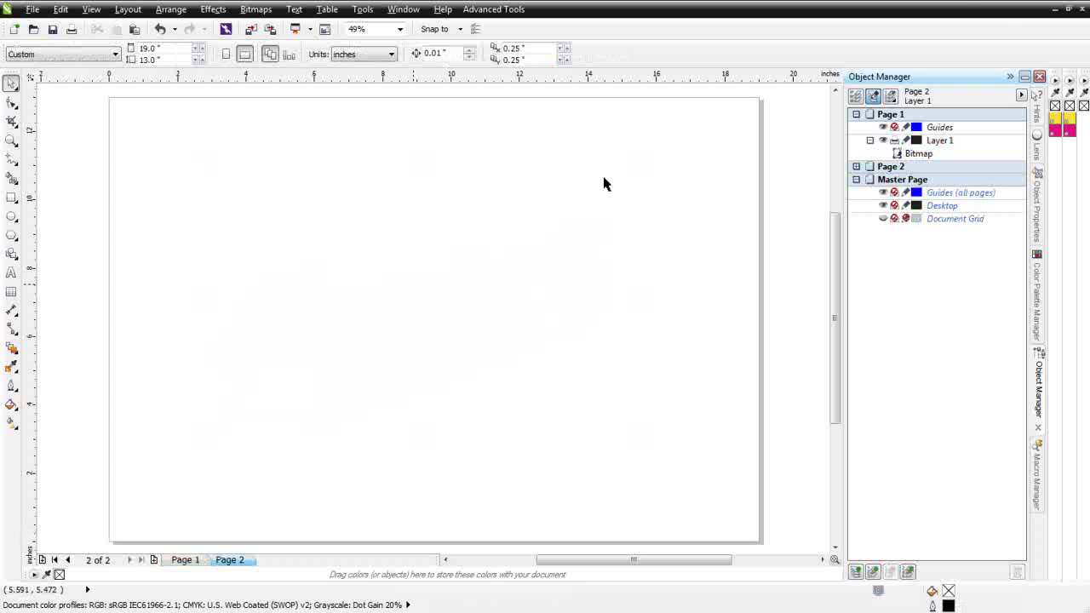
Return to the separations document, show YELLOW and hide BLACK, and copy the YELLOW bitmap onto Page 2 of the new document.
click(1053, 8)
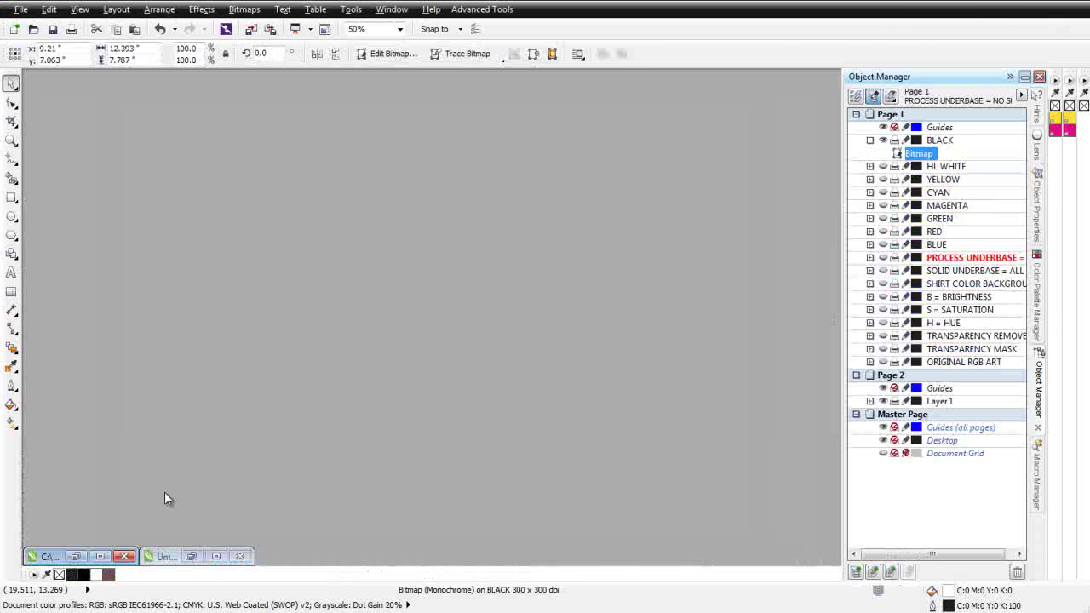
click(77, 556)
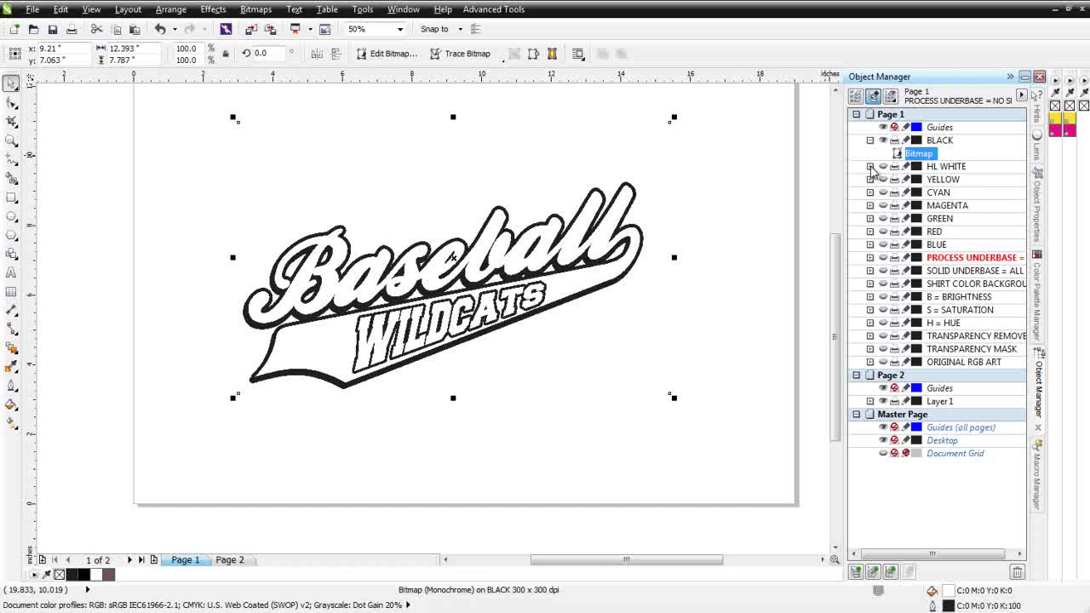
click(883, 179)
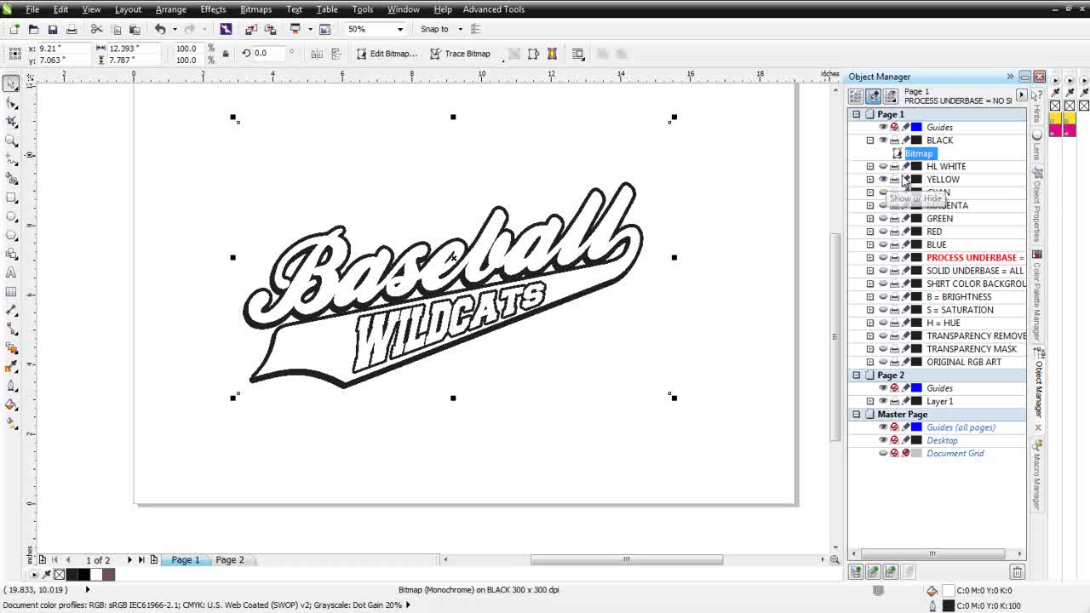
click(939, 179)
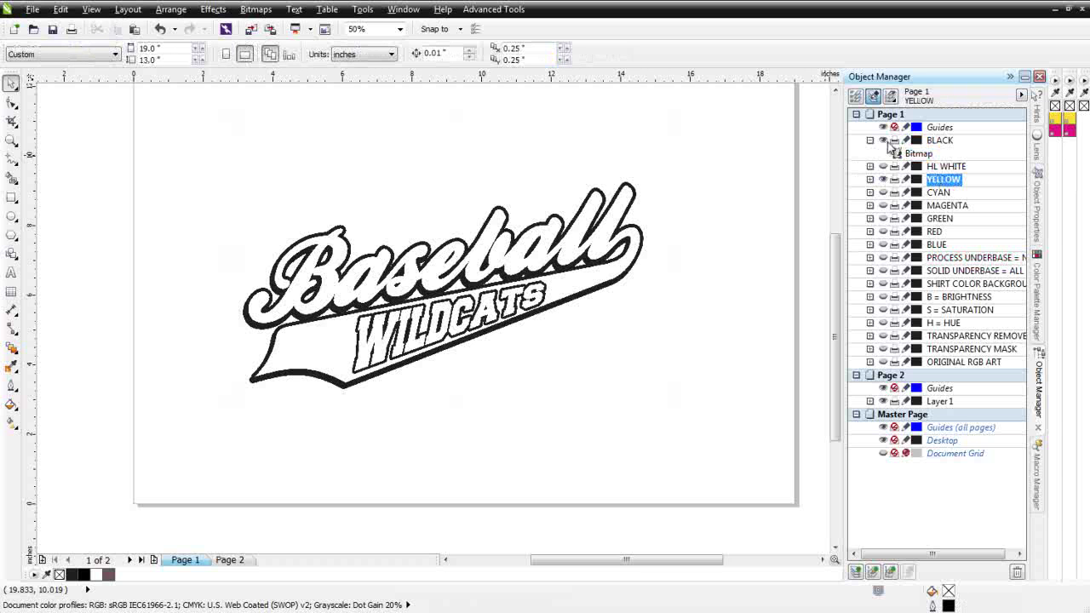
click(885, 142)
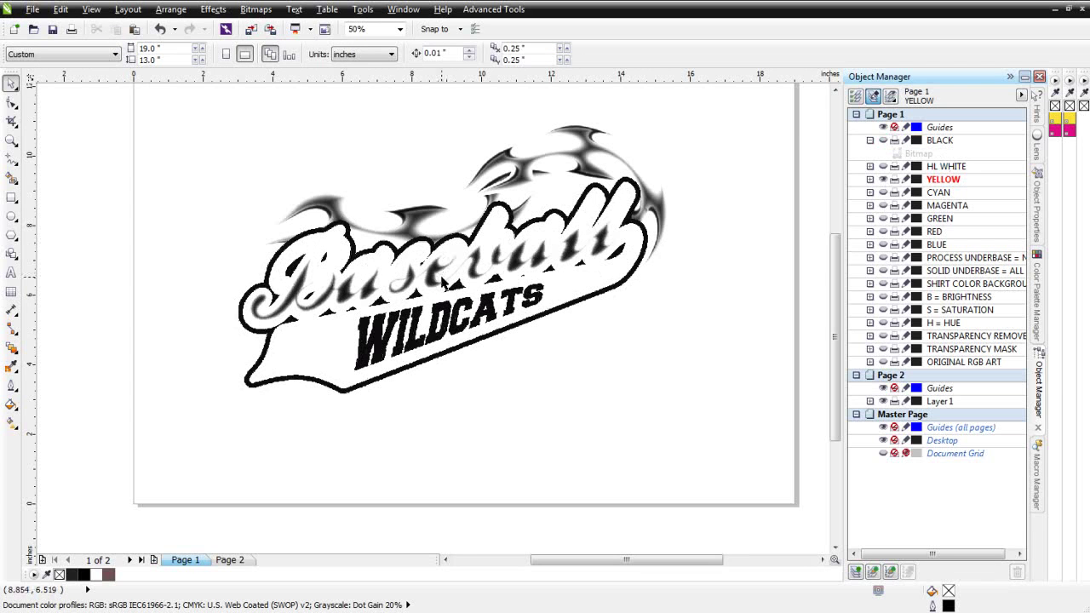
click(416, 289)
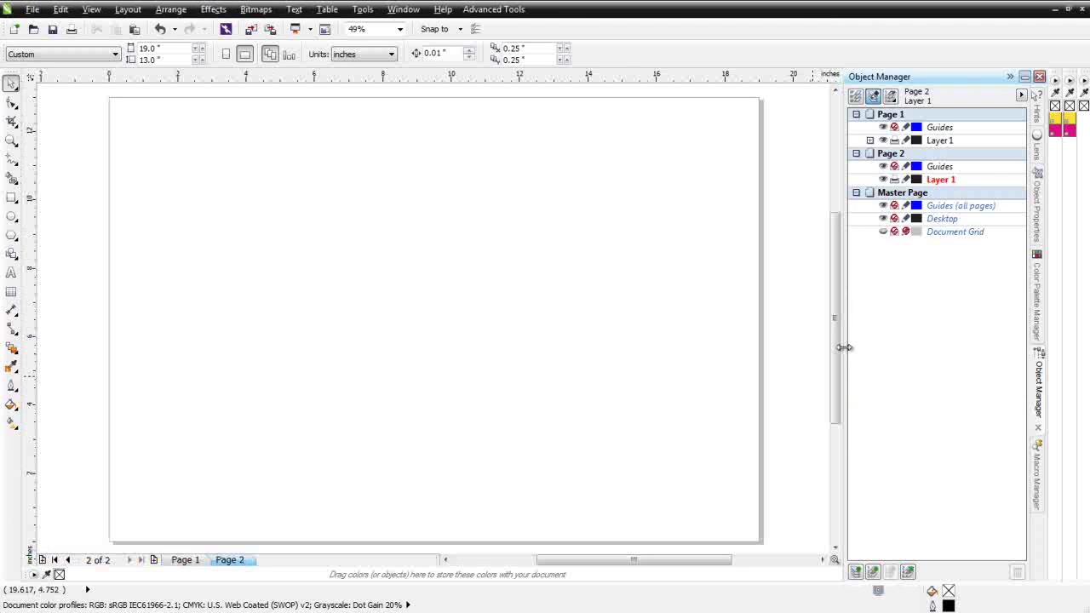
key(ctrl+v)
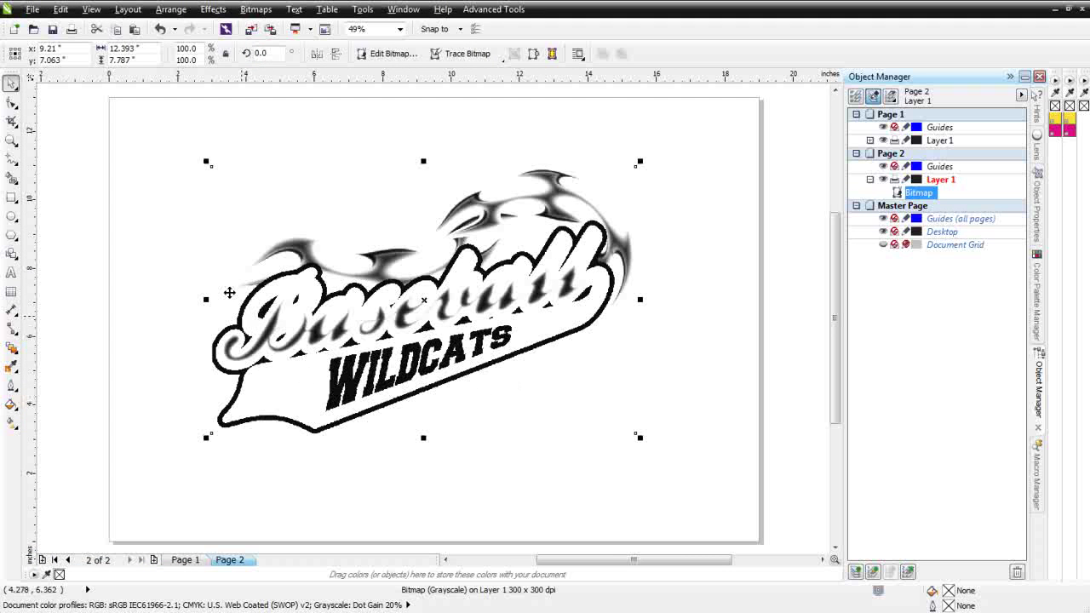
Examine the grey shading in the initial letters of the Baseball lettering up close.
click(11, 140)
drag(217, 264, 382, 367)
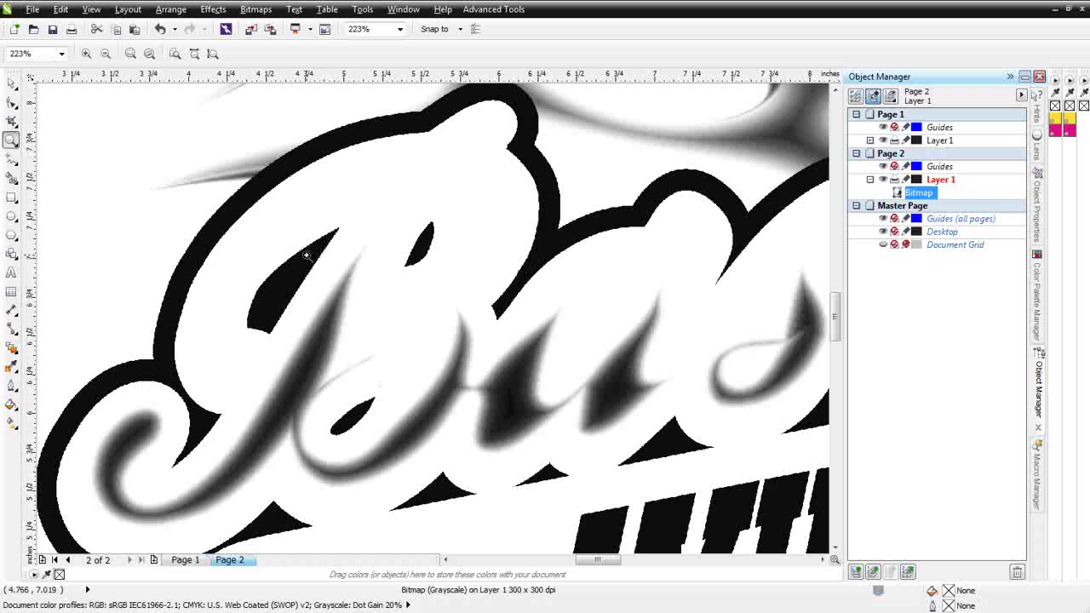
click(13, 366)
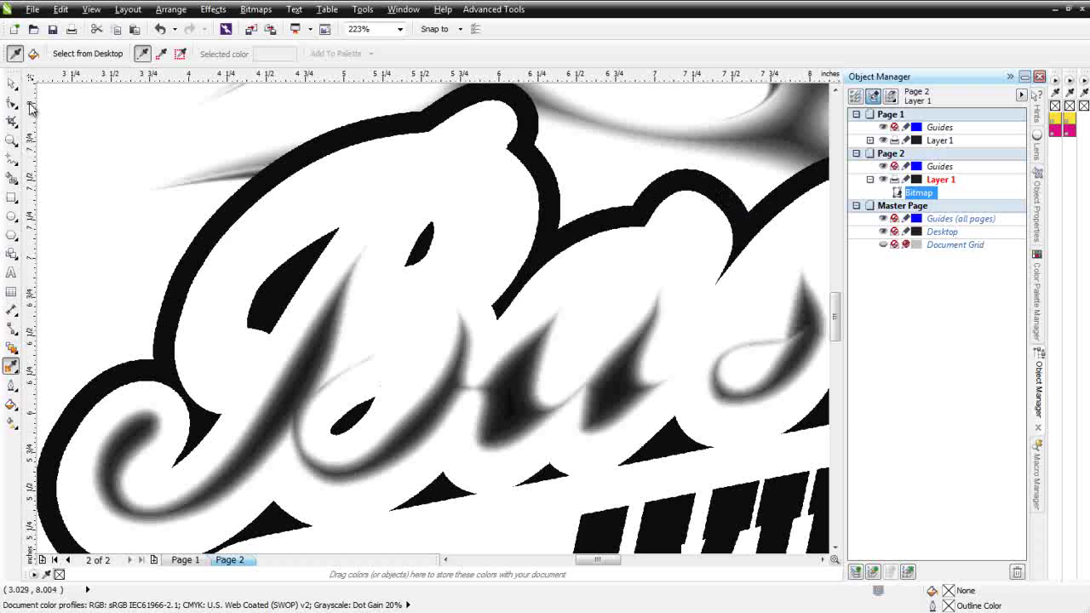
click(9, 84)
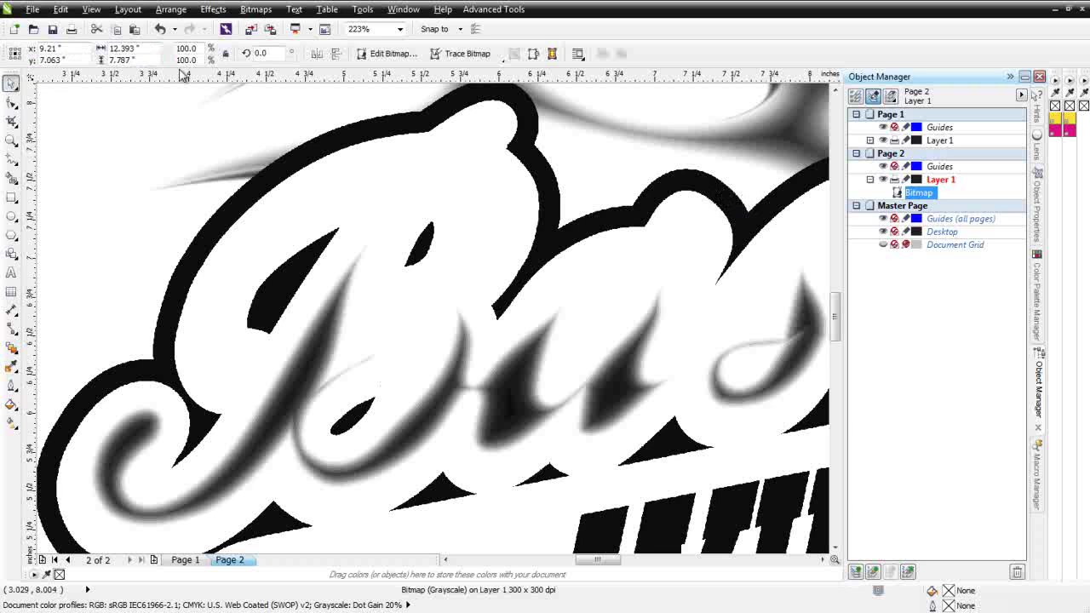
Open the Tone Curve adjustment for the YELLOW bitmap on Page 2.
click(215, 12)
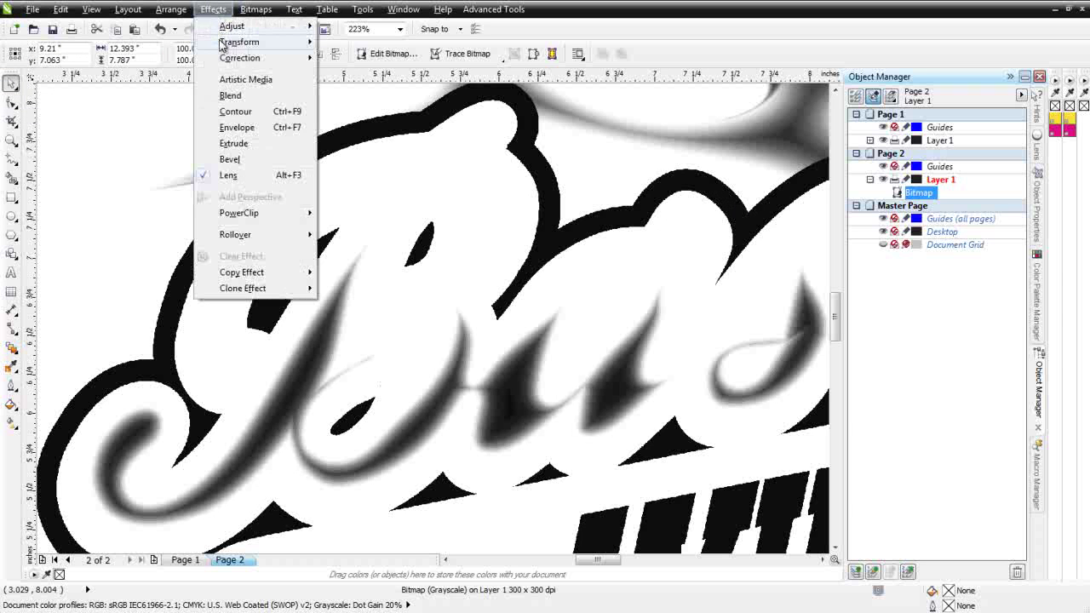
mouse_move(234, 26)
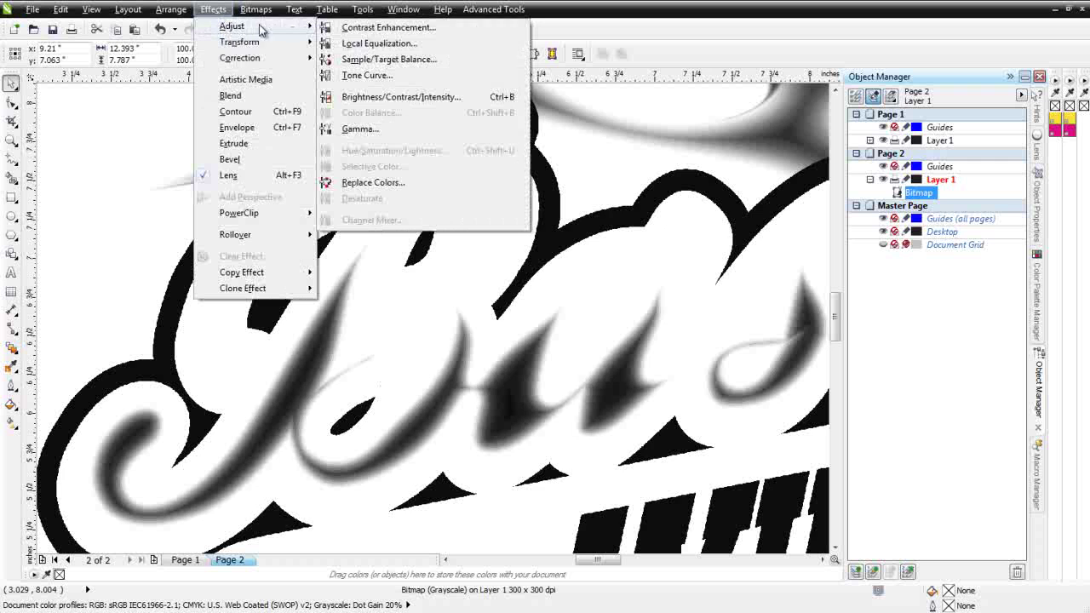
click(370, 76)
drag(430, 241, 458, 176)
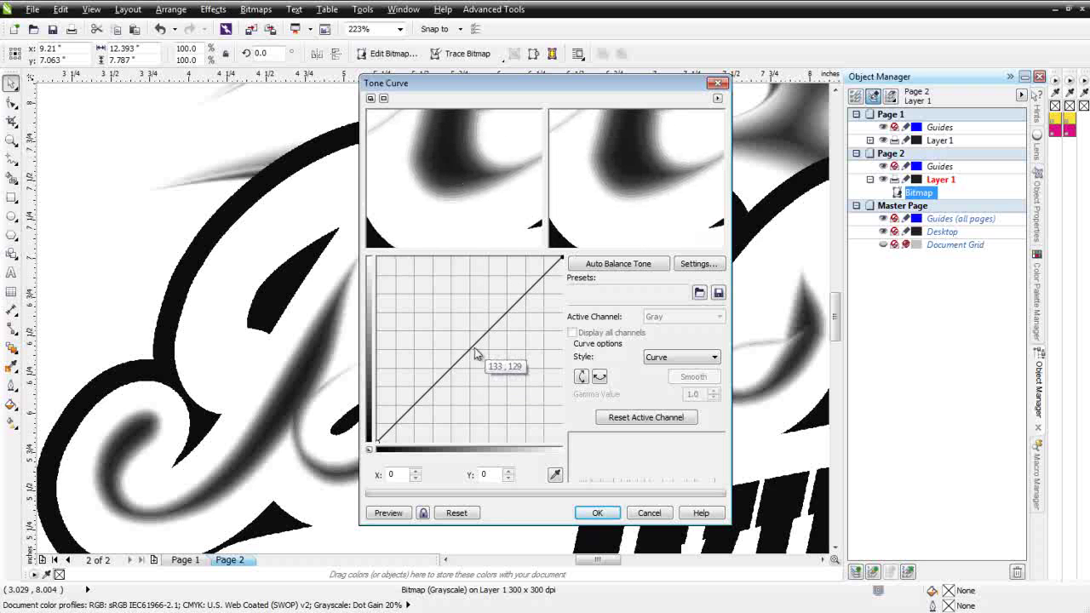
Try a darker tone curve with a point at X 154, Y 112, preview it, and reset the active channel.
drag(478, 340, 489, 360)
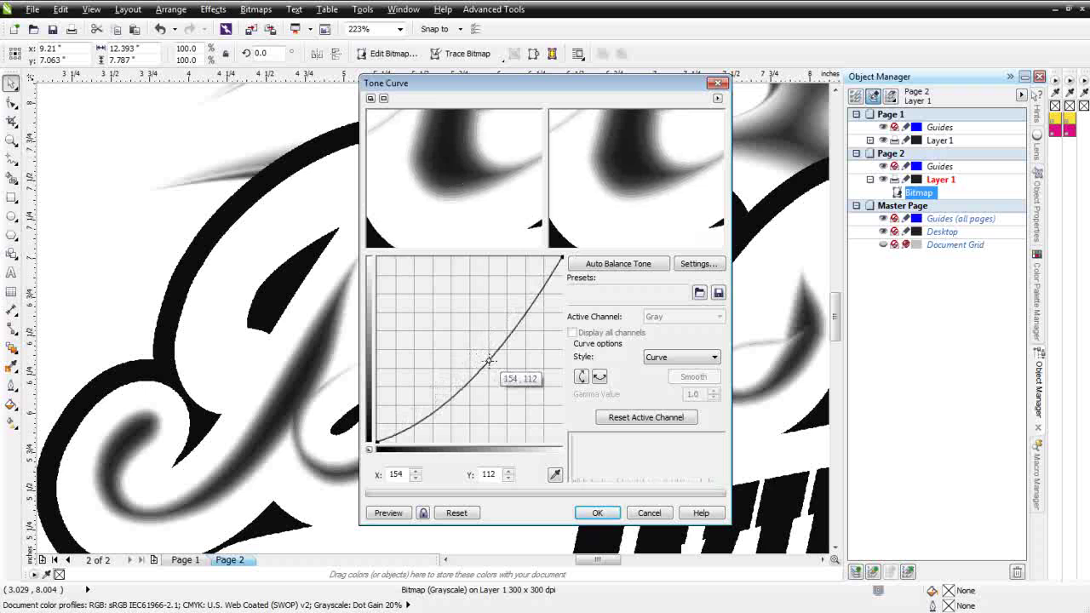
click(394, 517)
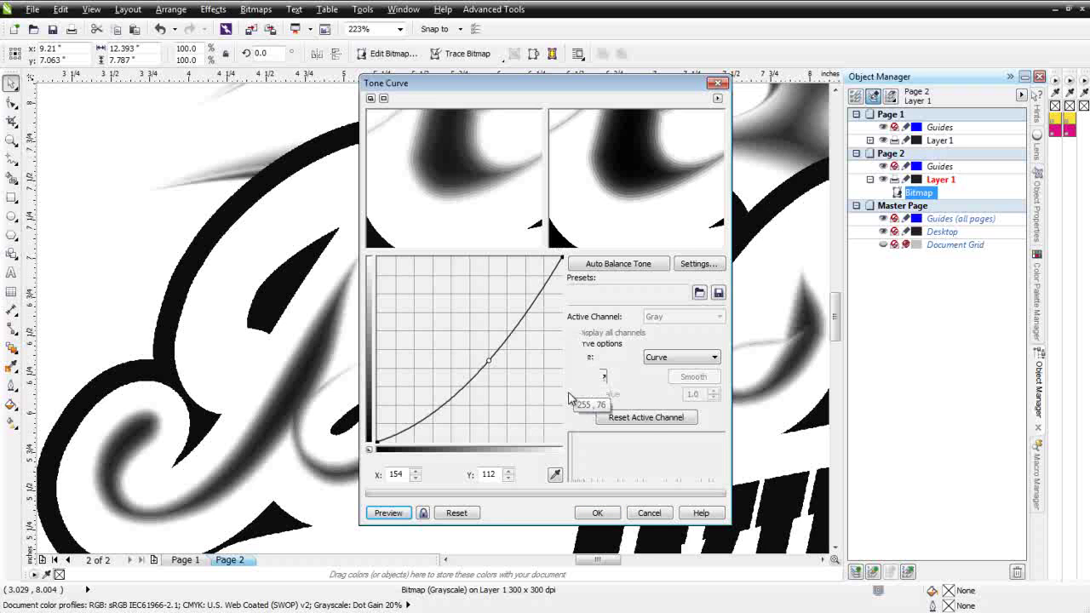
click(646, 417)
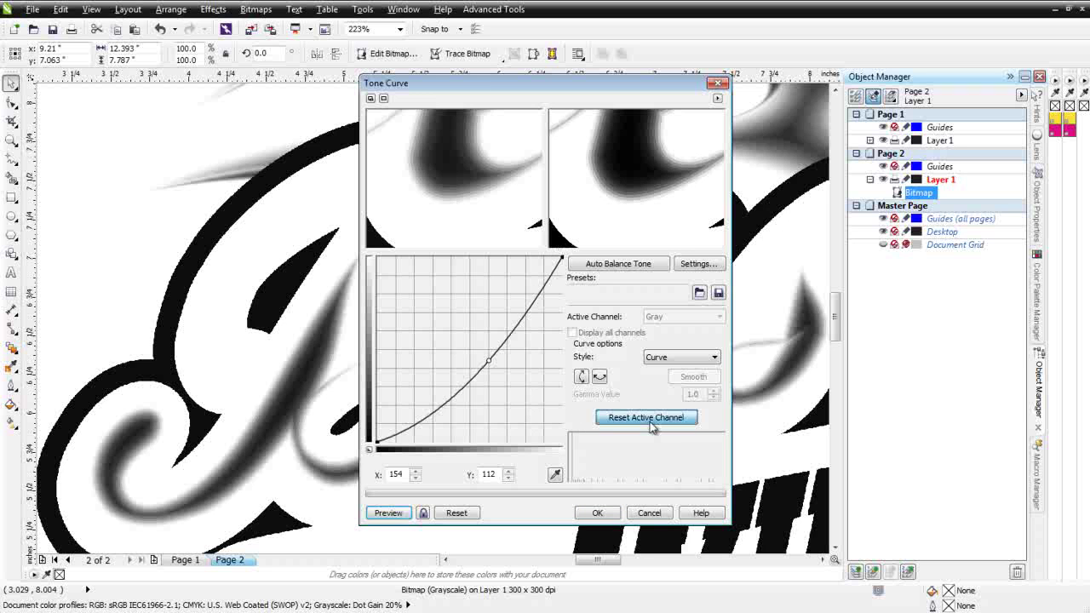
Apply a Straight-style tone curve with a point at X 17, Y 0 to the YELLOW bitmap on Page 2, previewing it first.
click(714, 358)
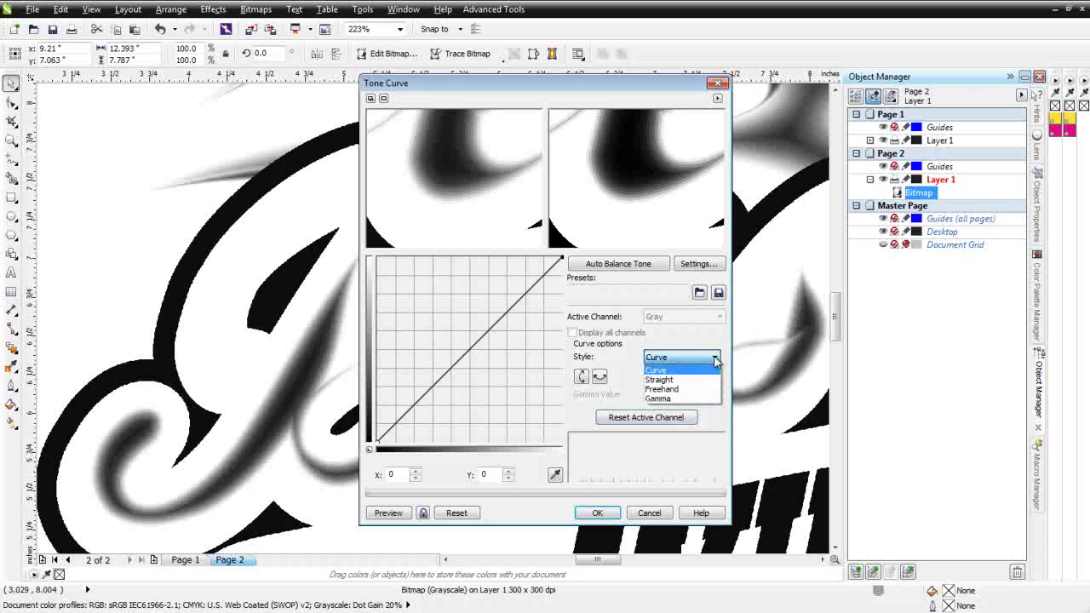
click(674, 377)
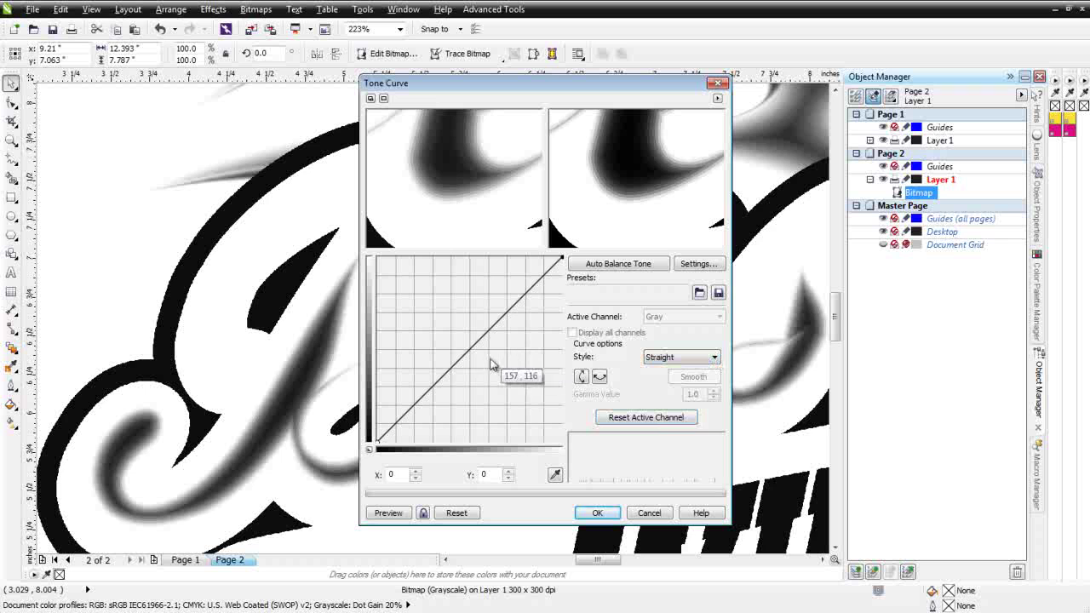
click(391, 430)
drag(390, 429, 388, 442)
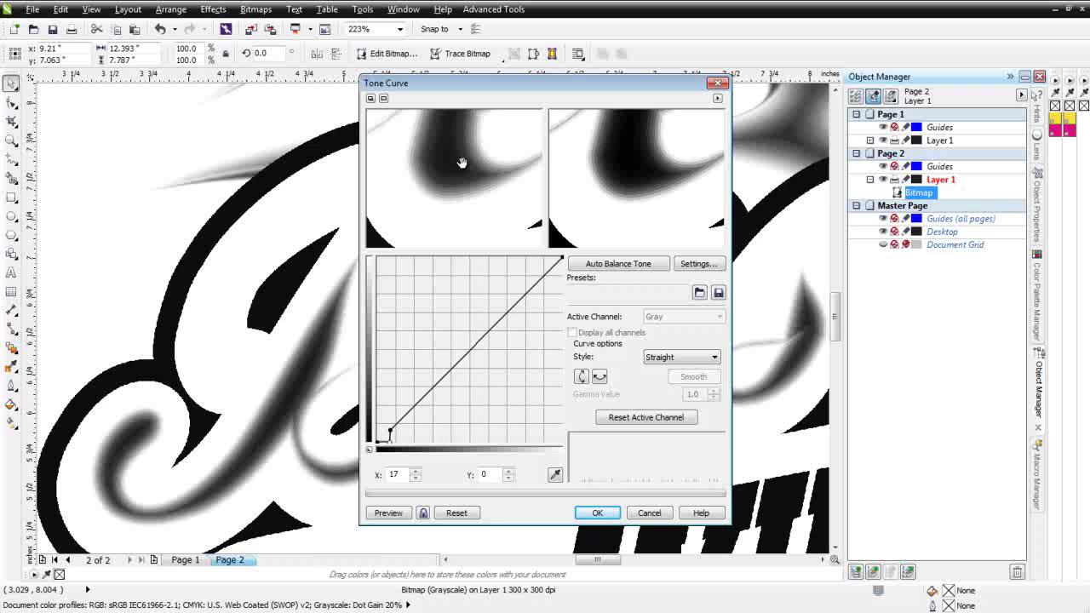
click(393, 516)
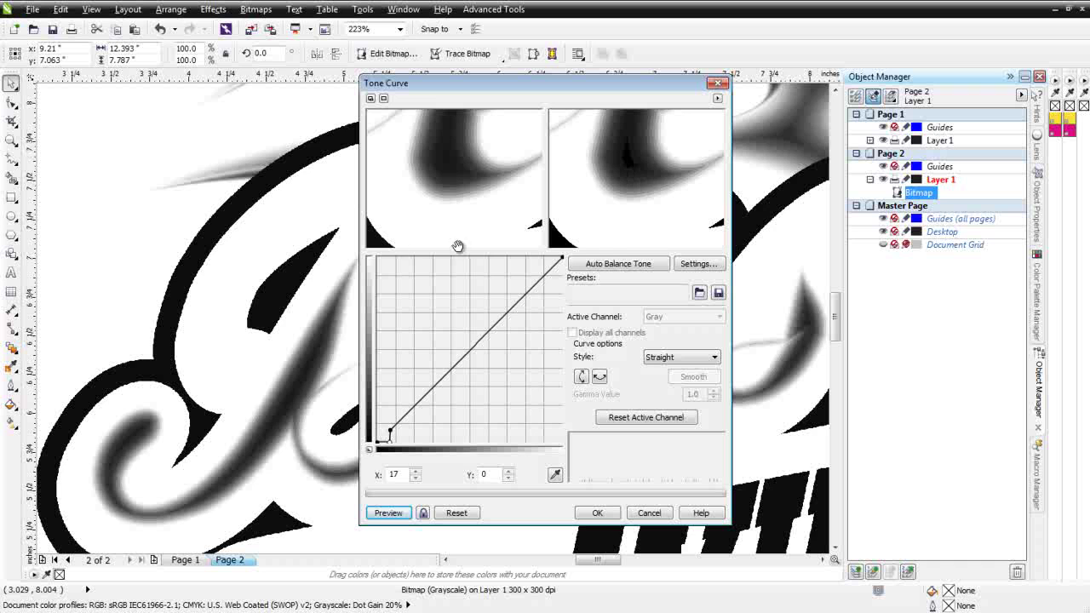
click(597, 512)
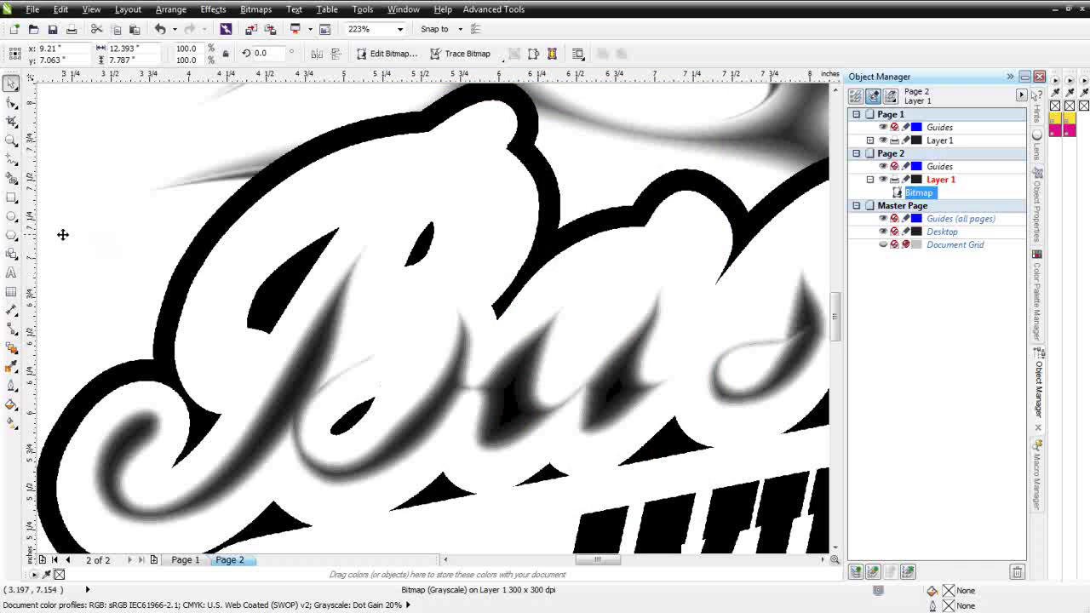
Check the grey values of the adjusted YELLOW bitmap with the Color Eyedropper and review the whole artwork.
click(12, 366)
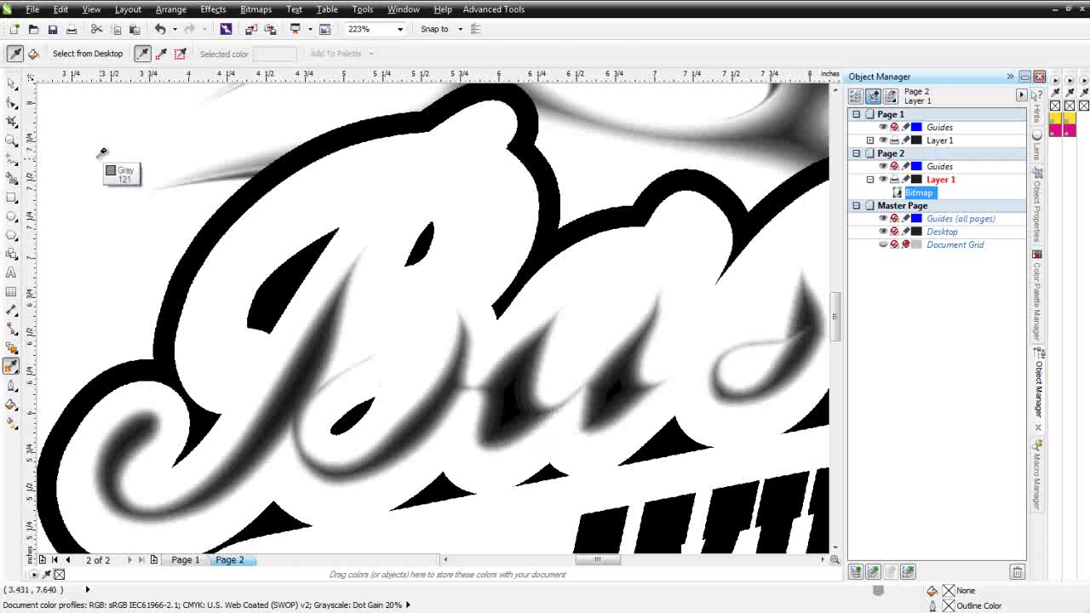
click(11, 82)
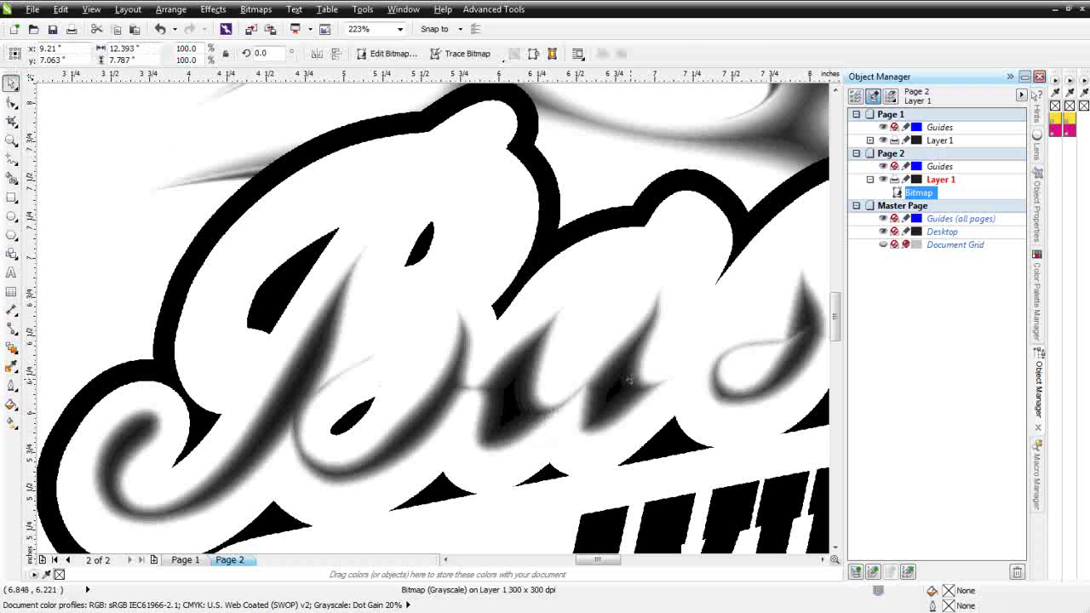
scroll(430, 320, down, 1)
scroll(430, 320, down, 1)
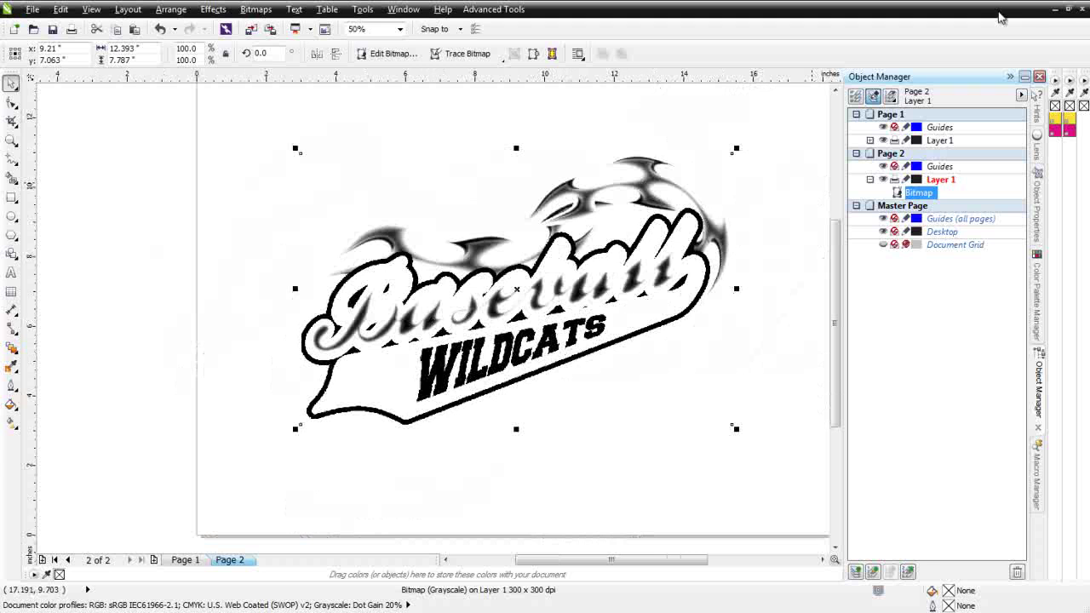
Return to the separations document, hide YELLOW, show RED, and copy the RED bitmap.
key(Page_Up)
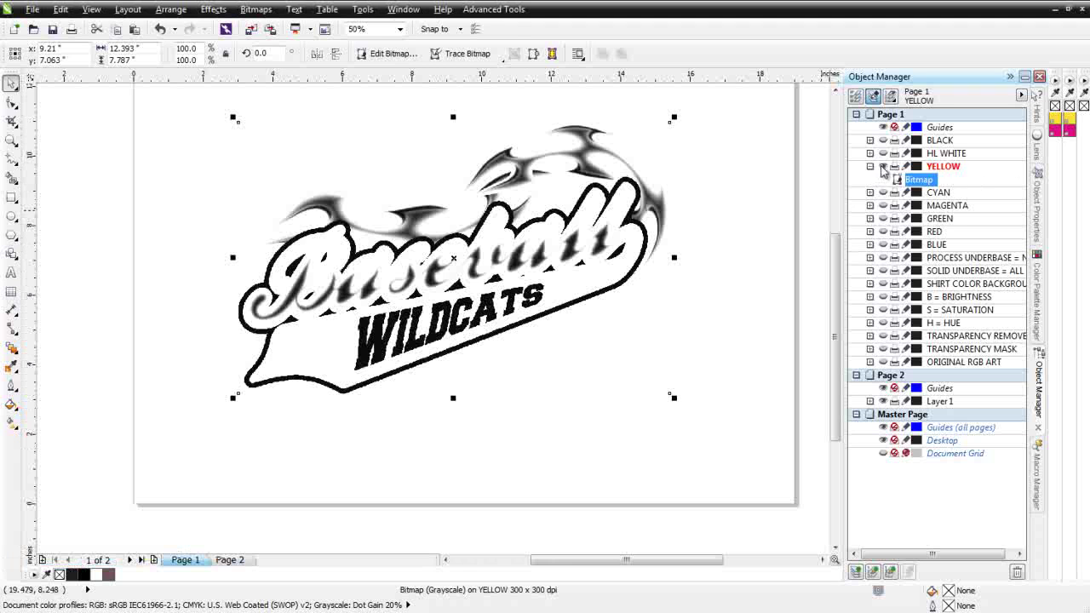
click(882, 166)
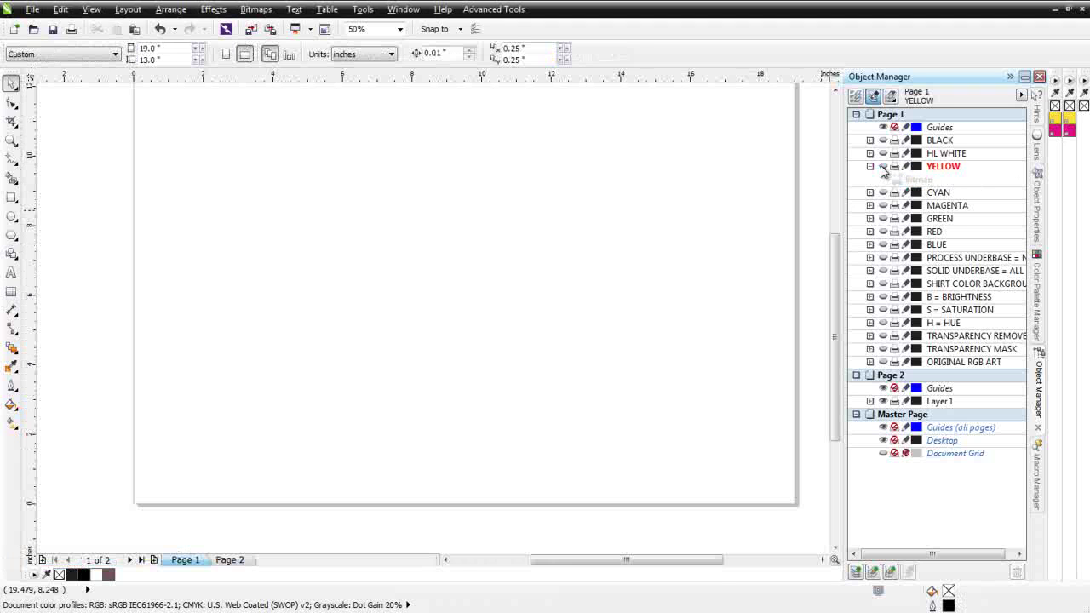
click(884, 234)
click(423, 297)
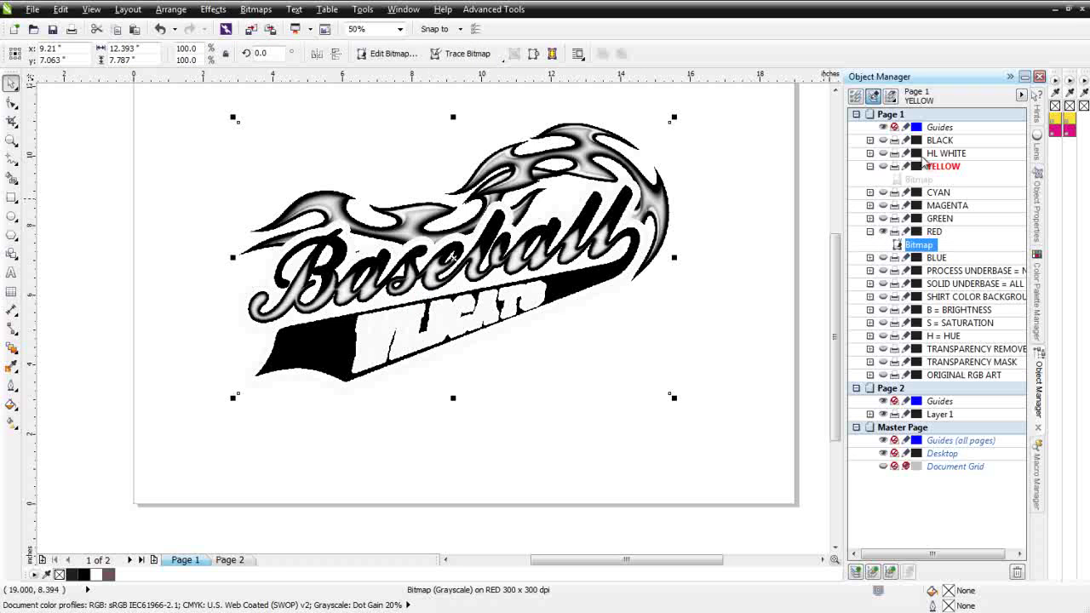
Insert a page after Page 2 in the new document and paste the RED bitmap onto it.
click(1055, 10)
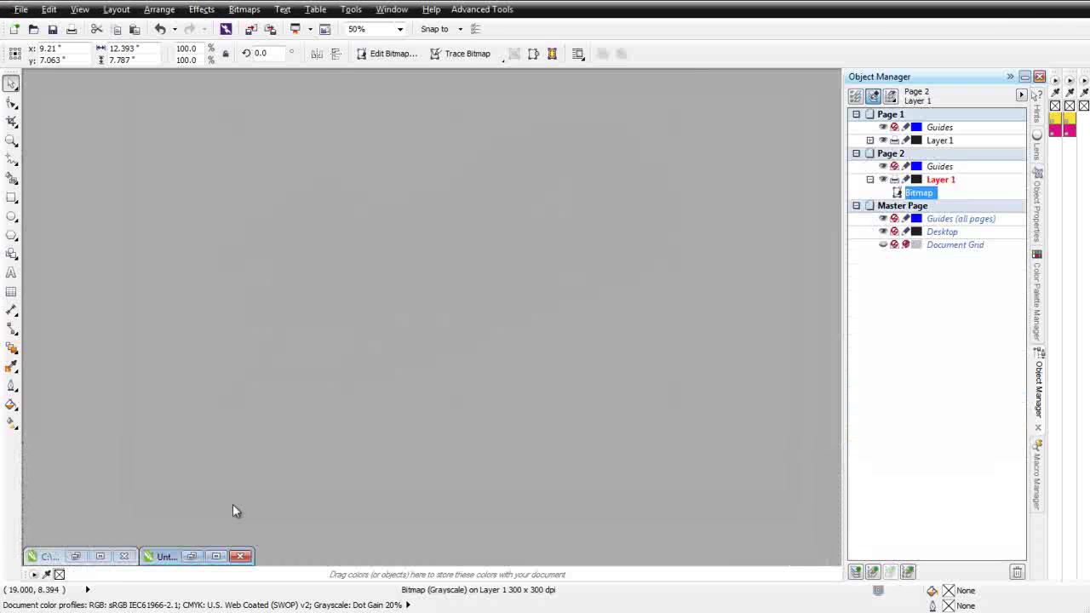
click(216, 555)
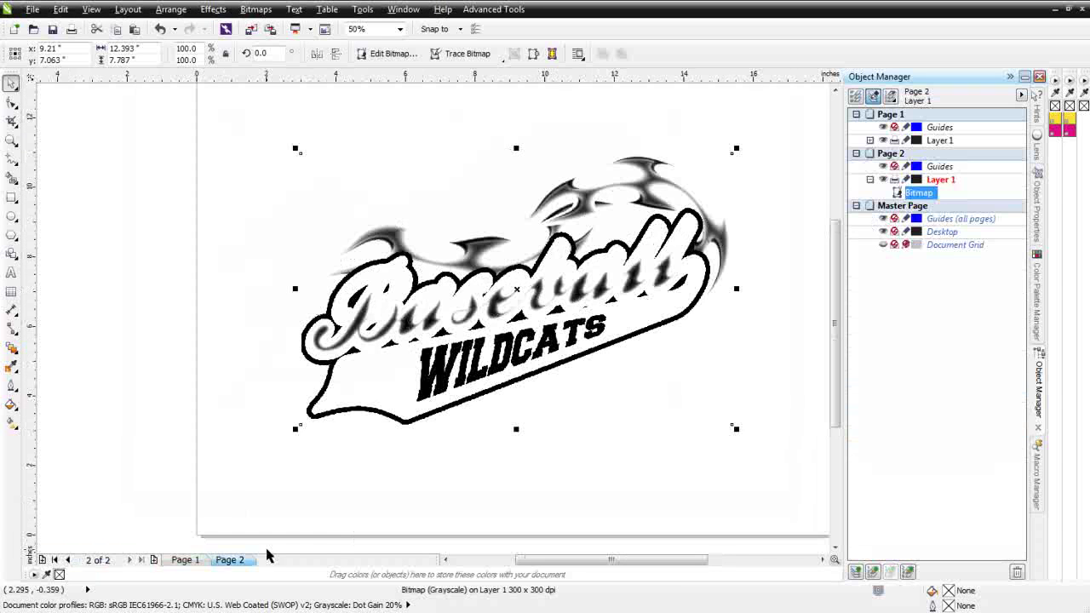
right_click(235, 562)
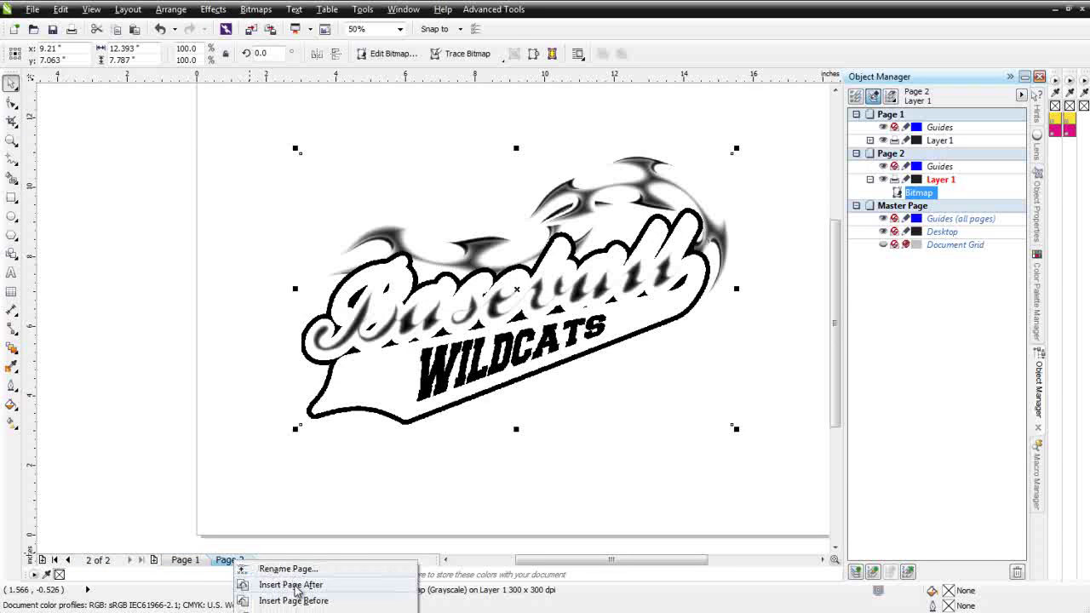
click(255, 584)
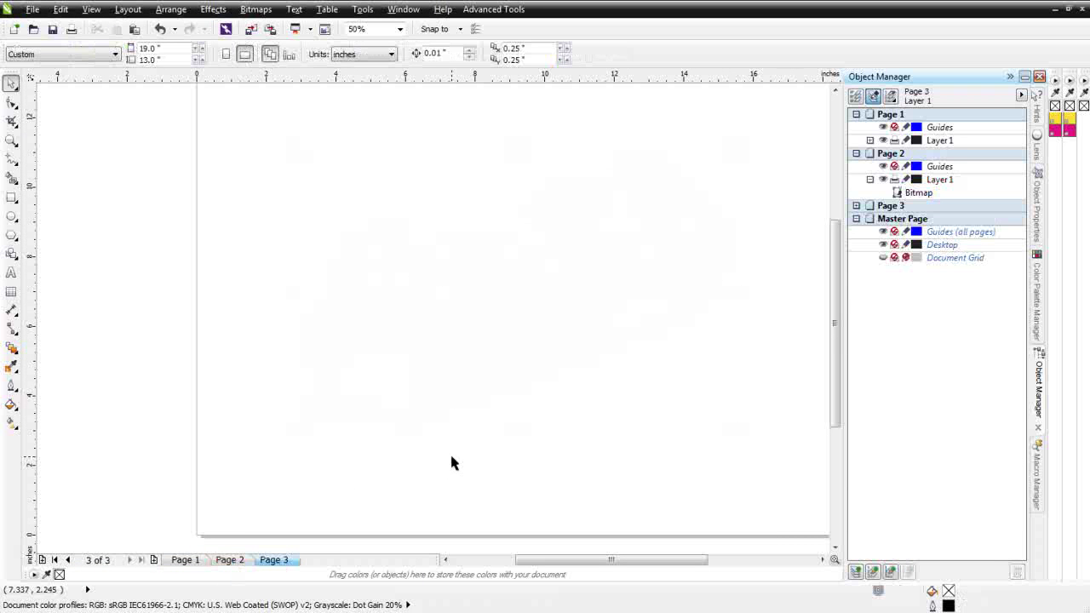
key(ctrl+v)
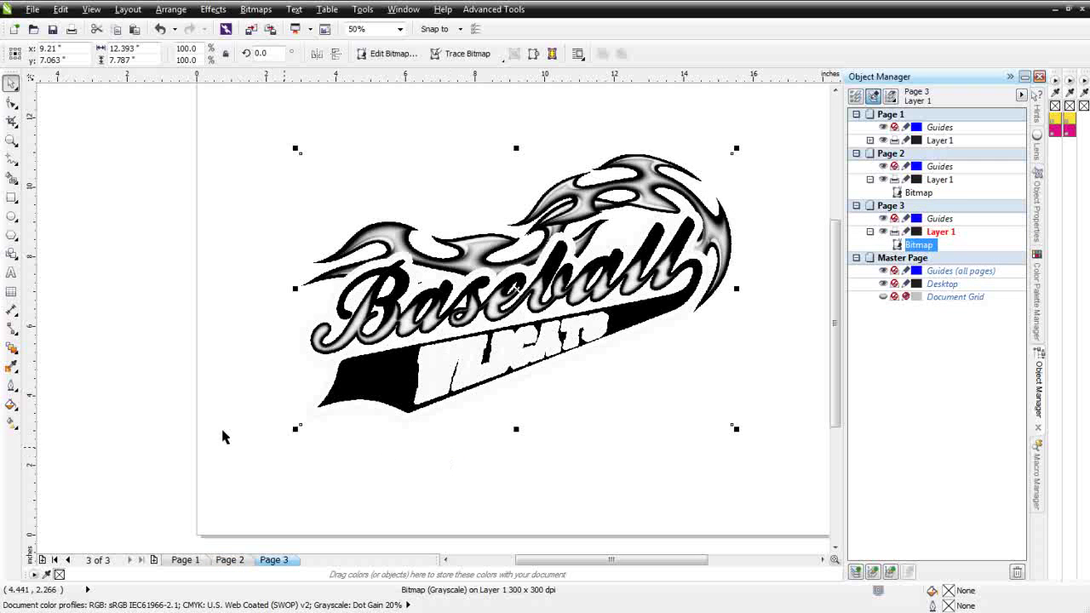
Check the grey value inside the WILDCATS lettering on Page 3 up close with the Color Eyedropper.
click(11, 368)
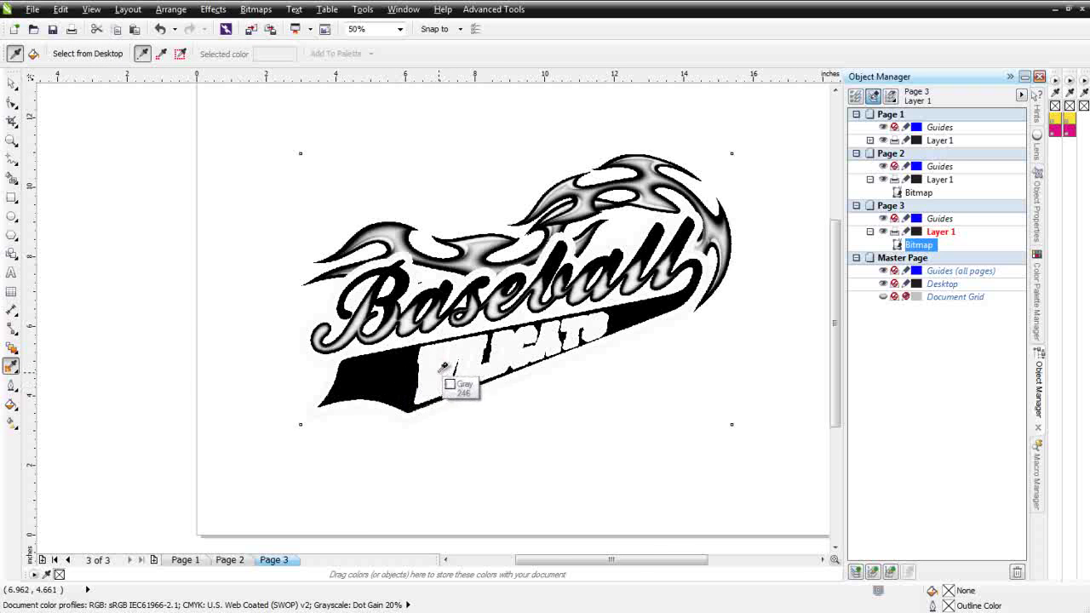
scroll(442, 358, up, 2)
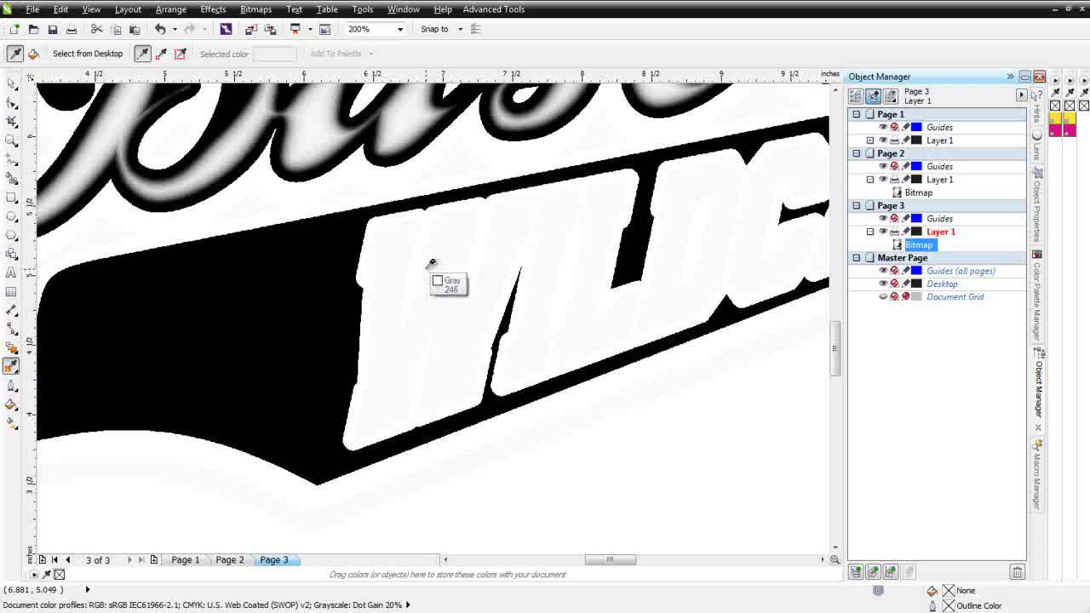
scroll(460, 284, down, 1)
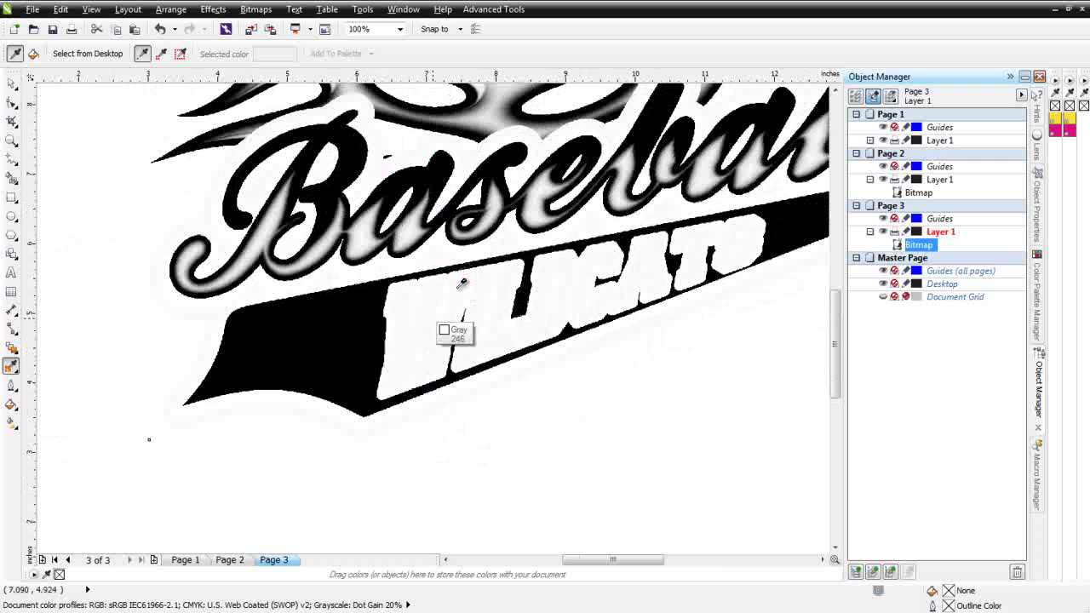
scroll(434, 315, up, 1)
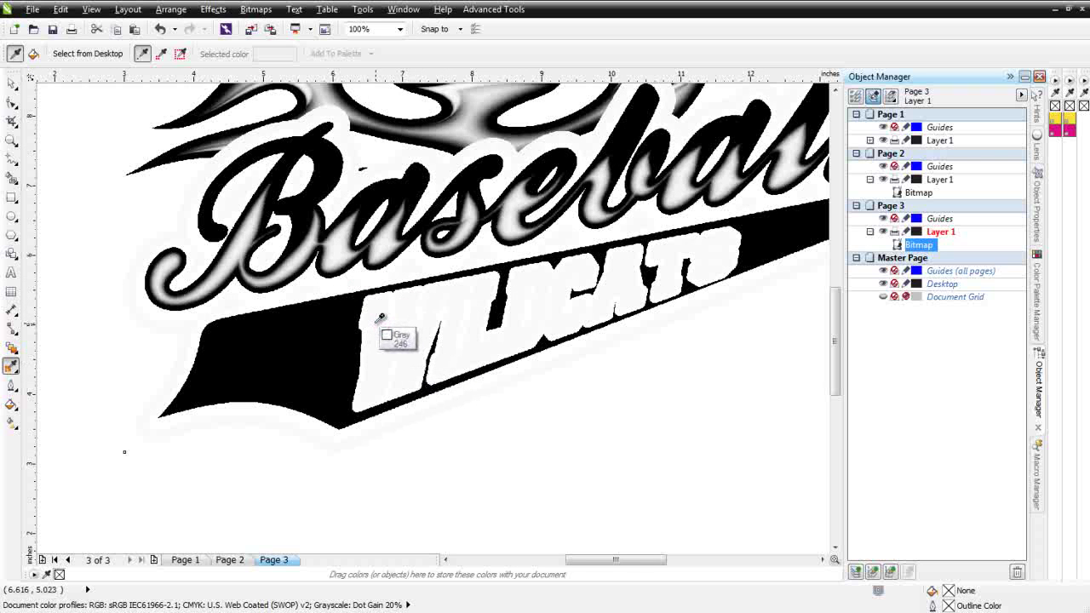
Shape a Straight-style tone curve for the RED bitmap on Page 3 with points at X 230, Y 231 and X 234, Y 253.
click(11, 82)
click(213, 10)
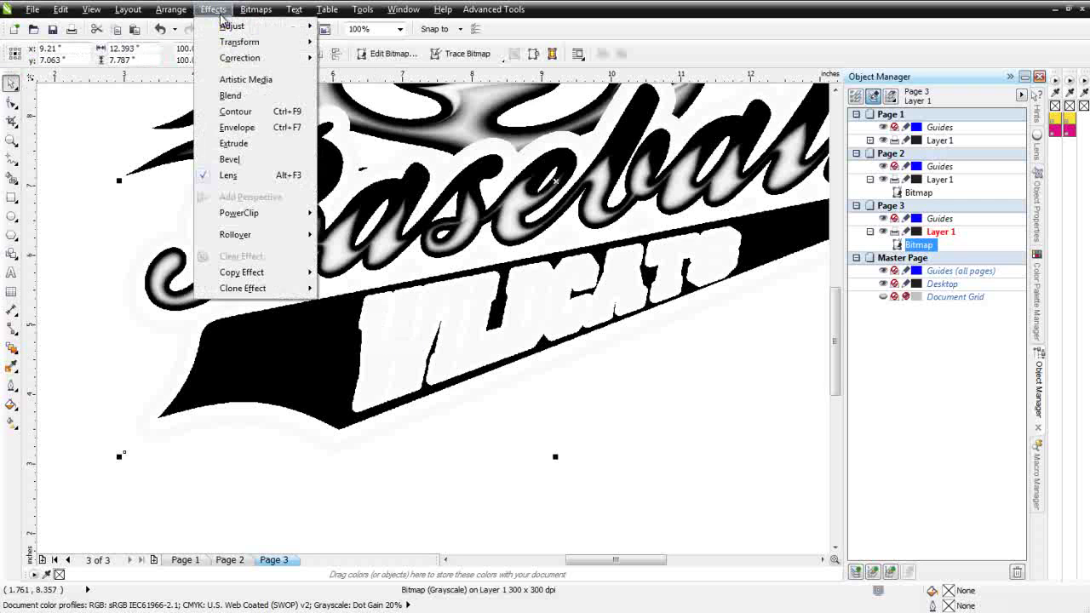
mouse_move(223, 45)
mouse_move(231, 27)
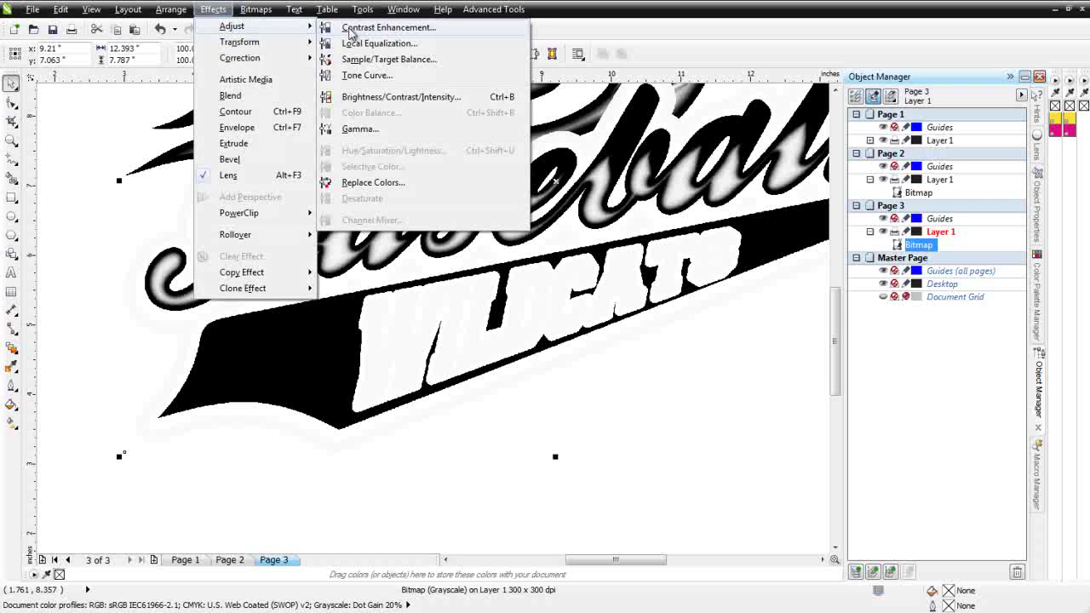
click(407, 80)
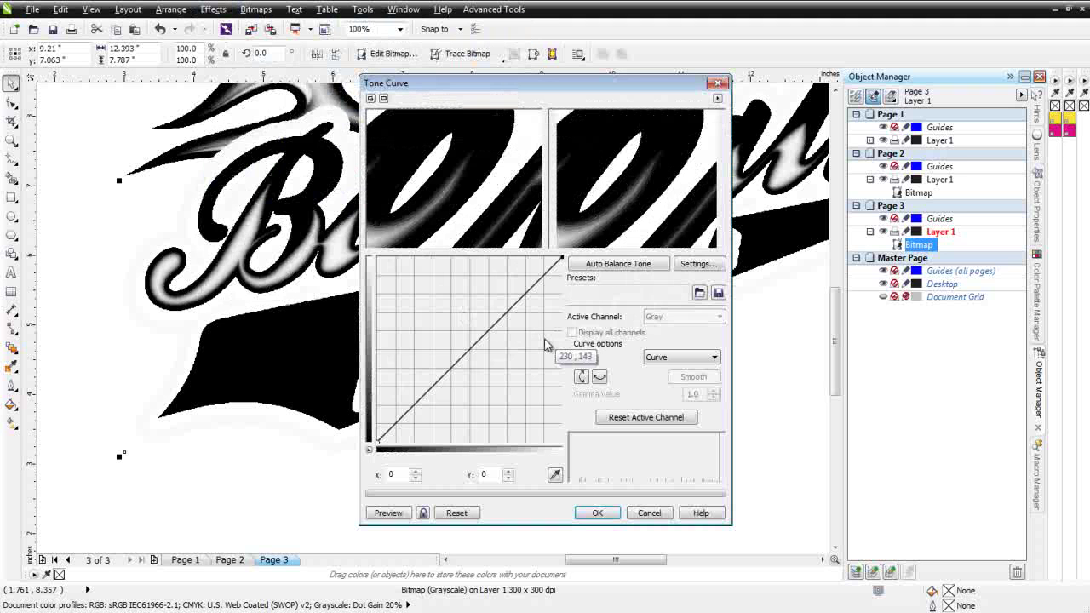
click(544, 274)
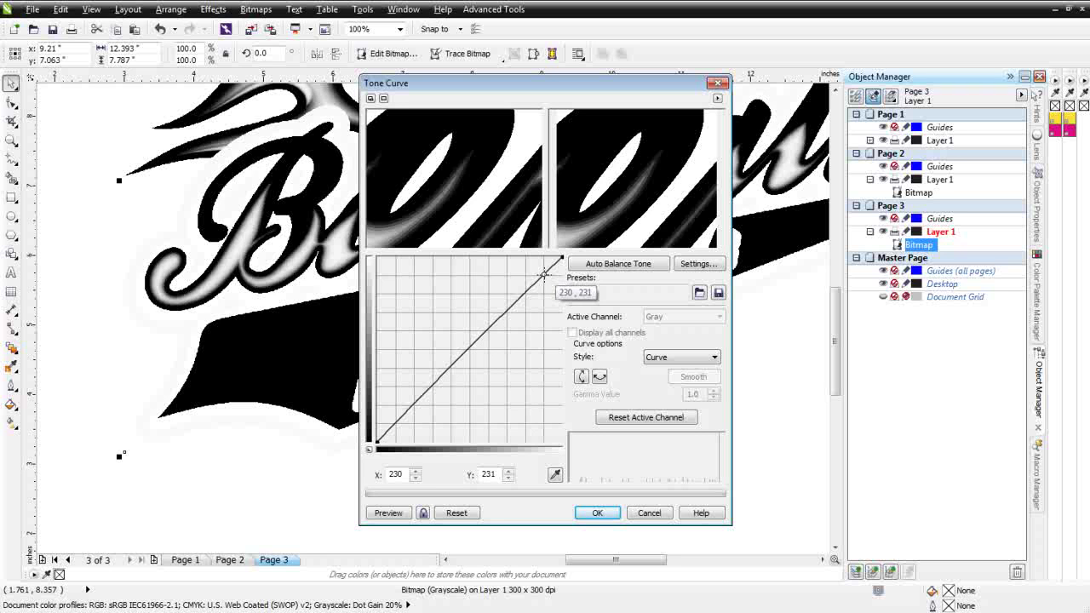
click(716, 357)
click(706, 380)
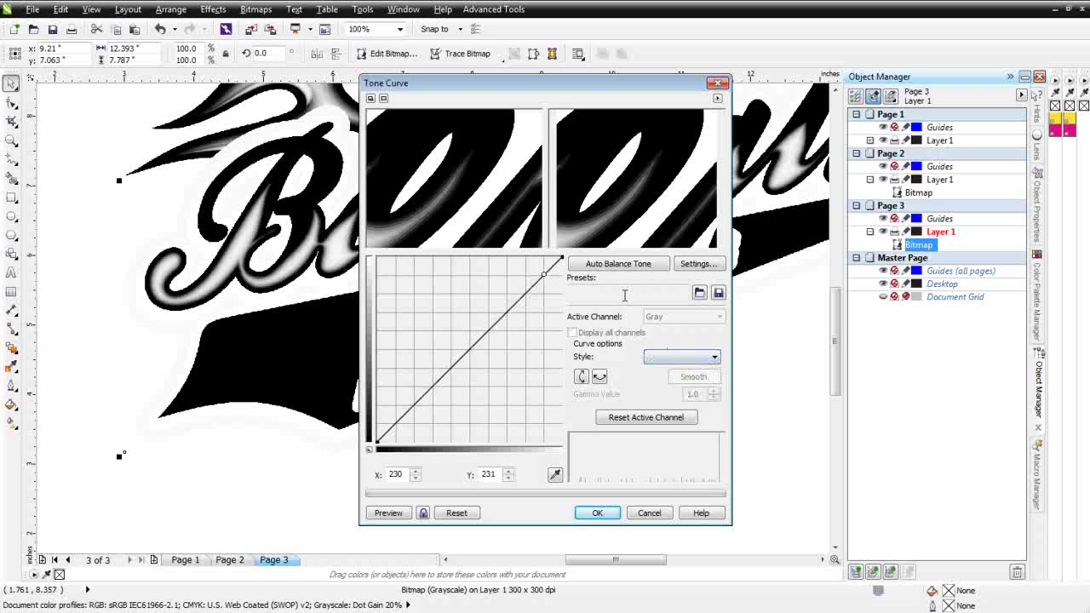
click(554, 264)
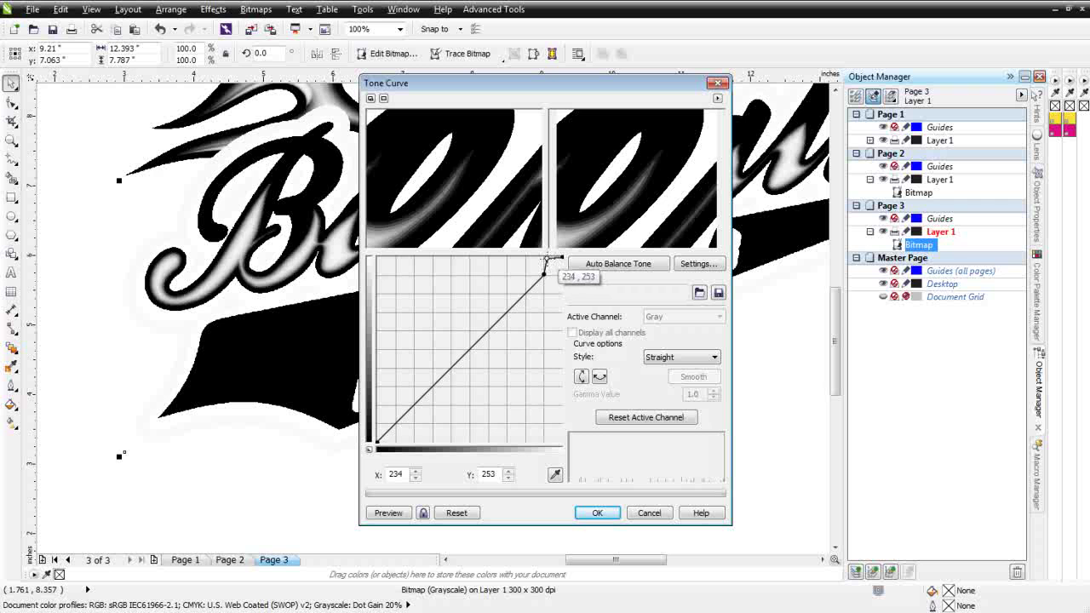
Preview the tone curve on the WILDCATS lettering, apply it to the RED bitmap, and view the whole artwork.
click(474, 213)
click(499, 117)
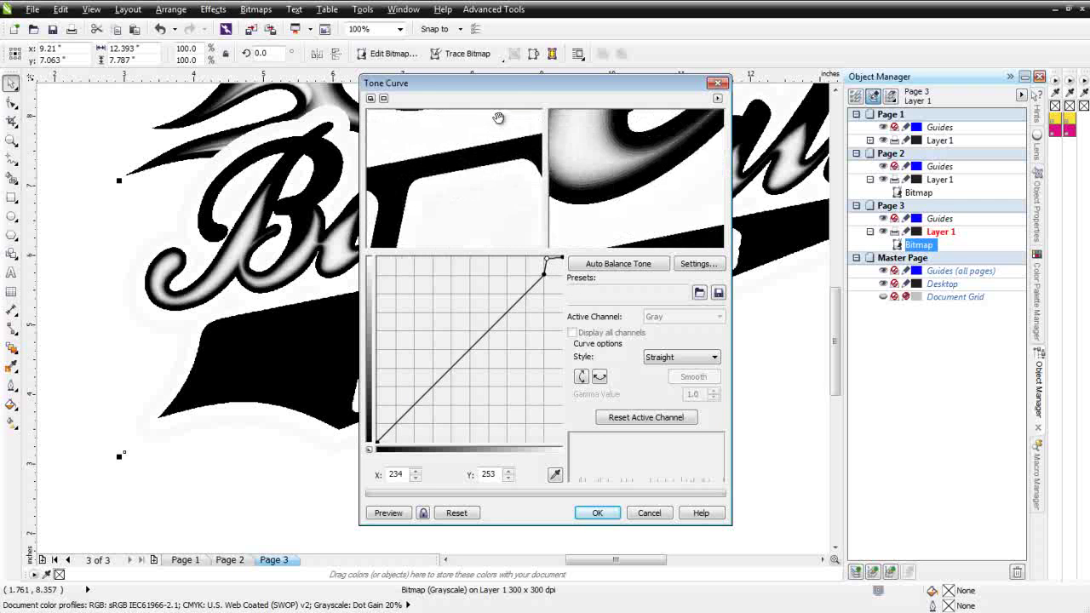
click(486, 231)
click(388, 512)
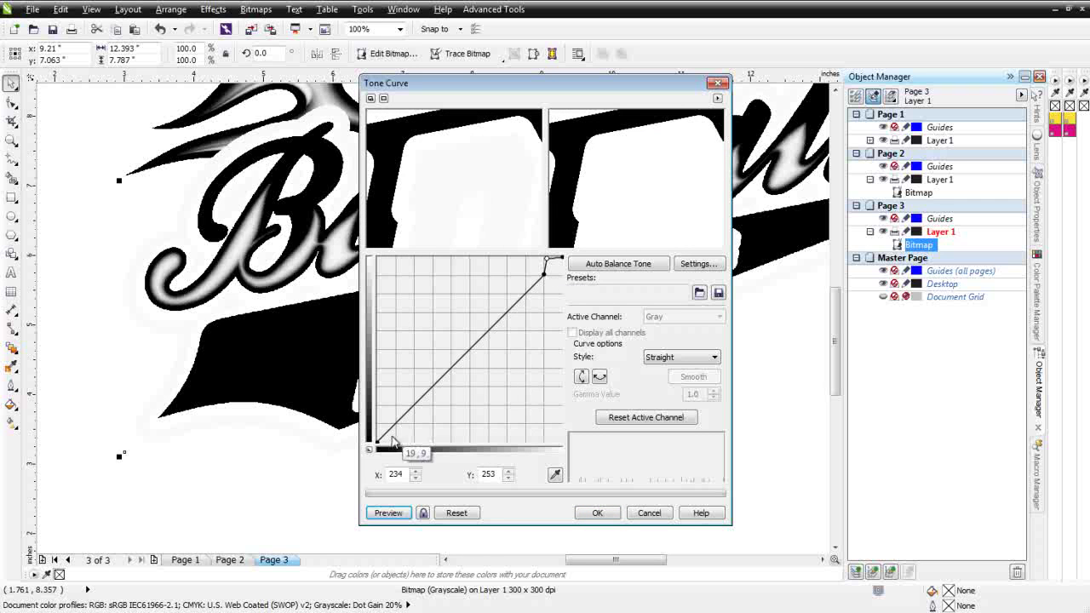
click(598, 514)
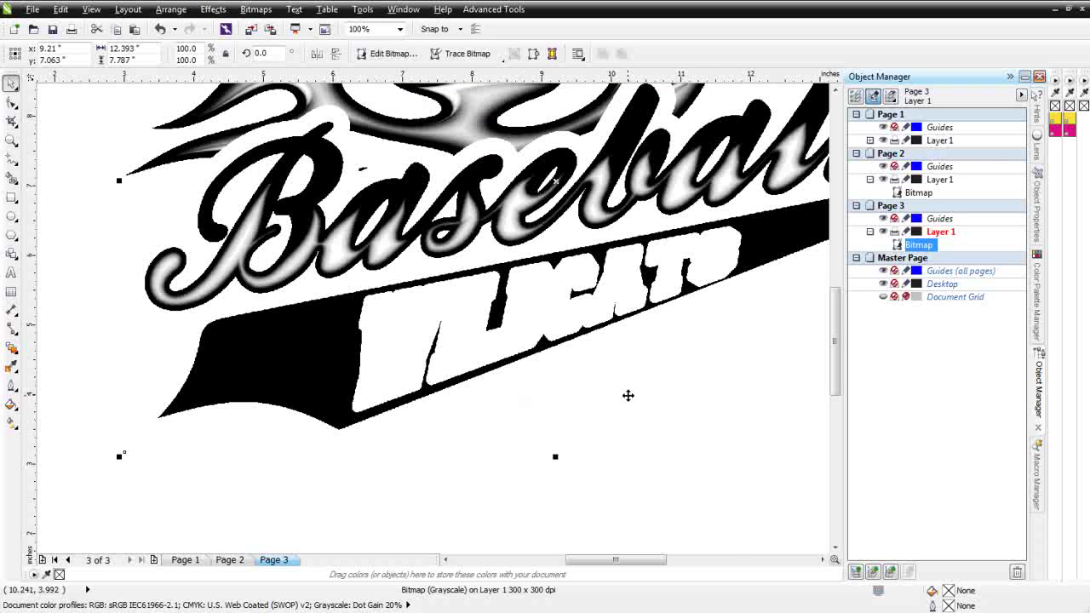
key(F3)
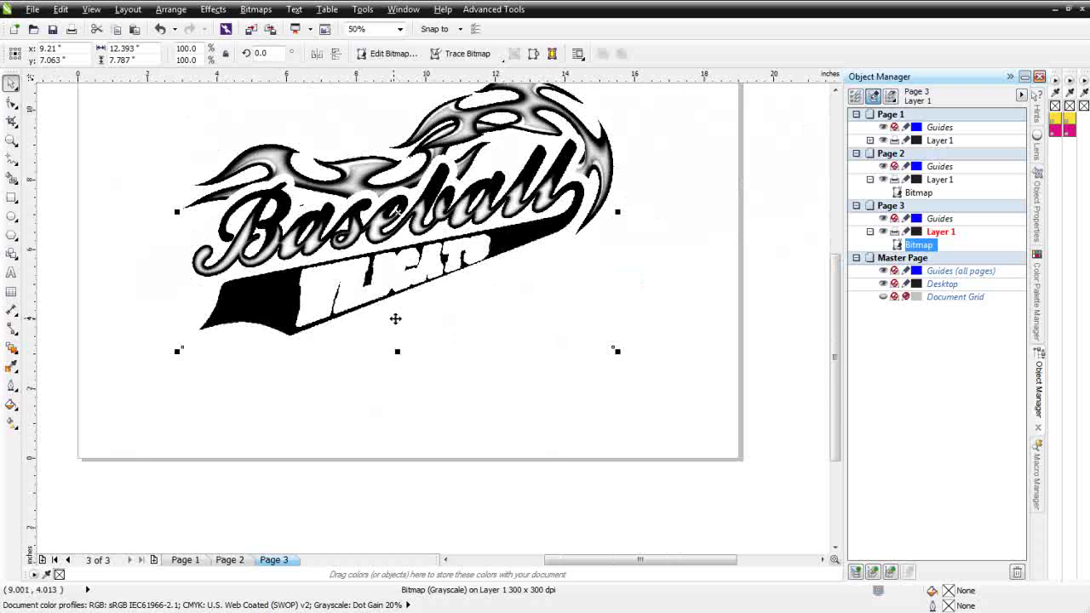
scroll(393, 319, down, 1)
scroll(417, 332, up, 1)
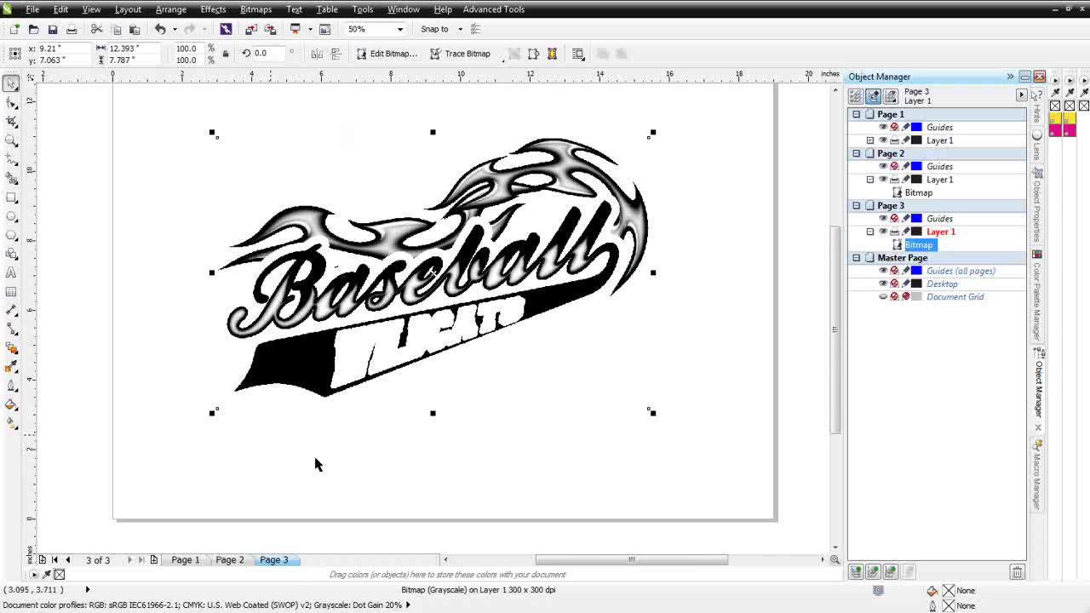